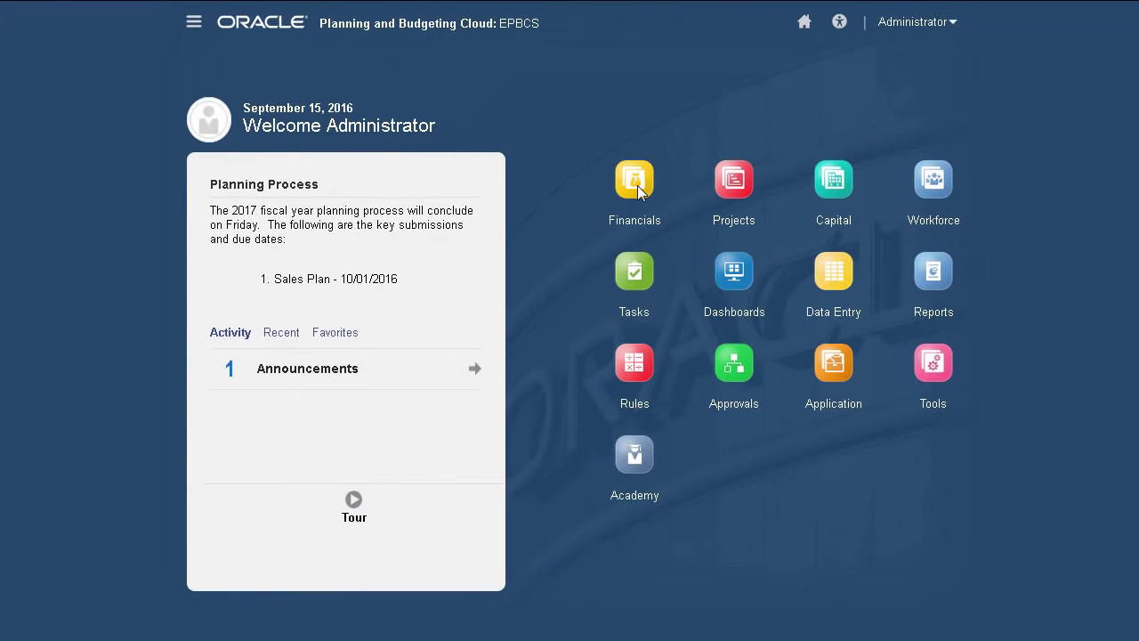
Open the Revenue dashboard from Financials, then reopen it via a 'Revenue' search in Dashboards.
left_click(637, 189)
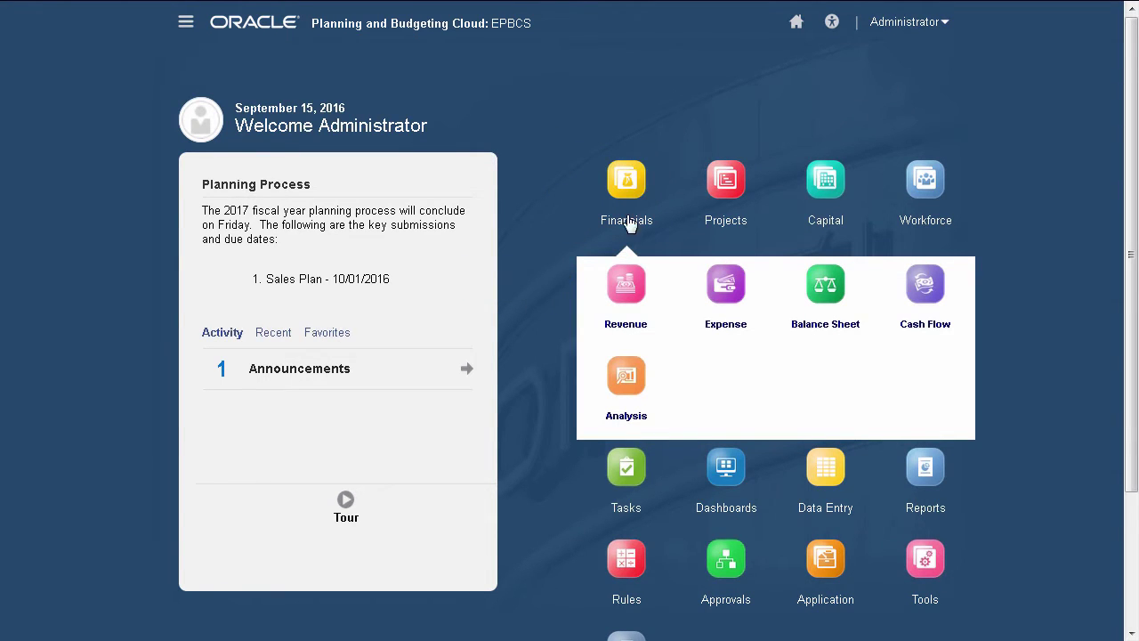
left_click(639, 300)
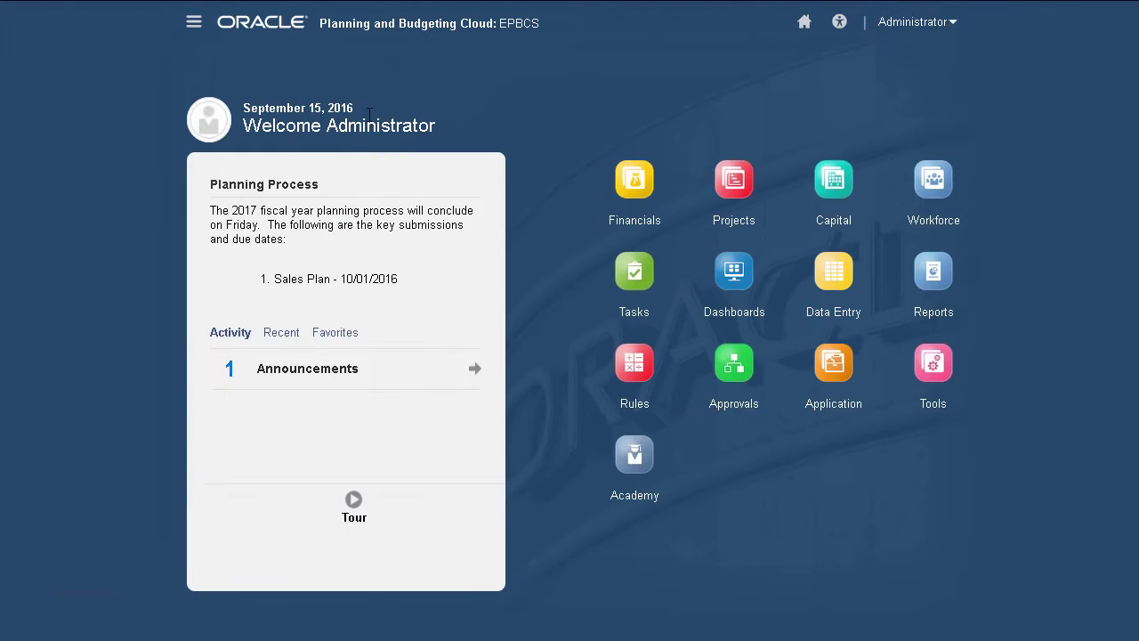
left_click(71, 19)
left_click(751, 283)
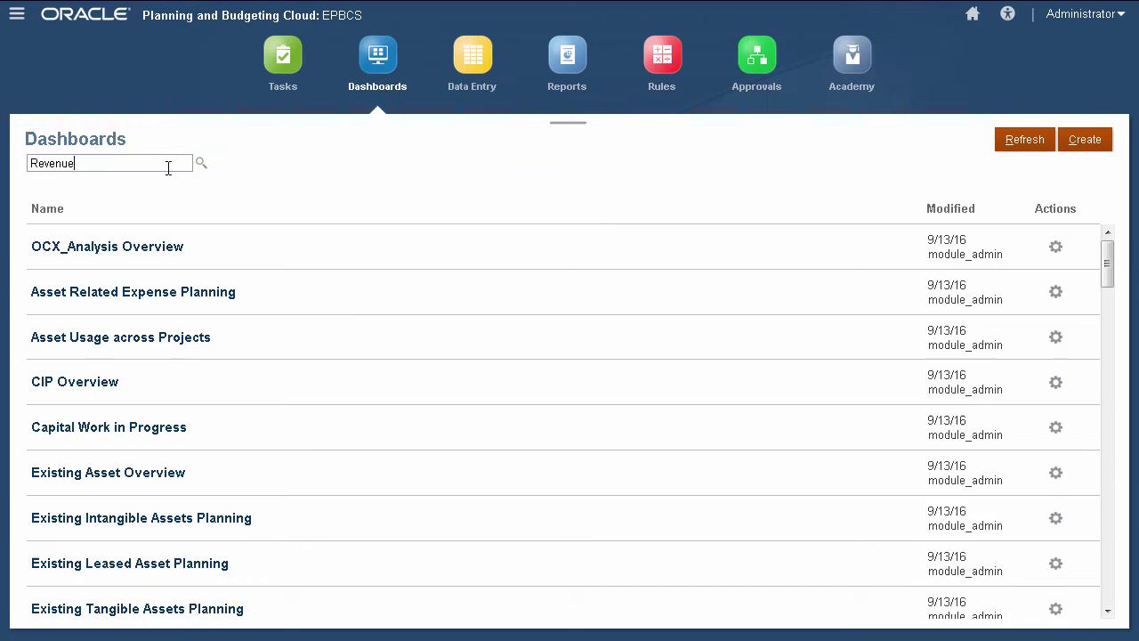
key("Return")
left_click(87, 290)
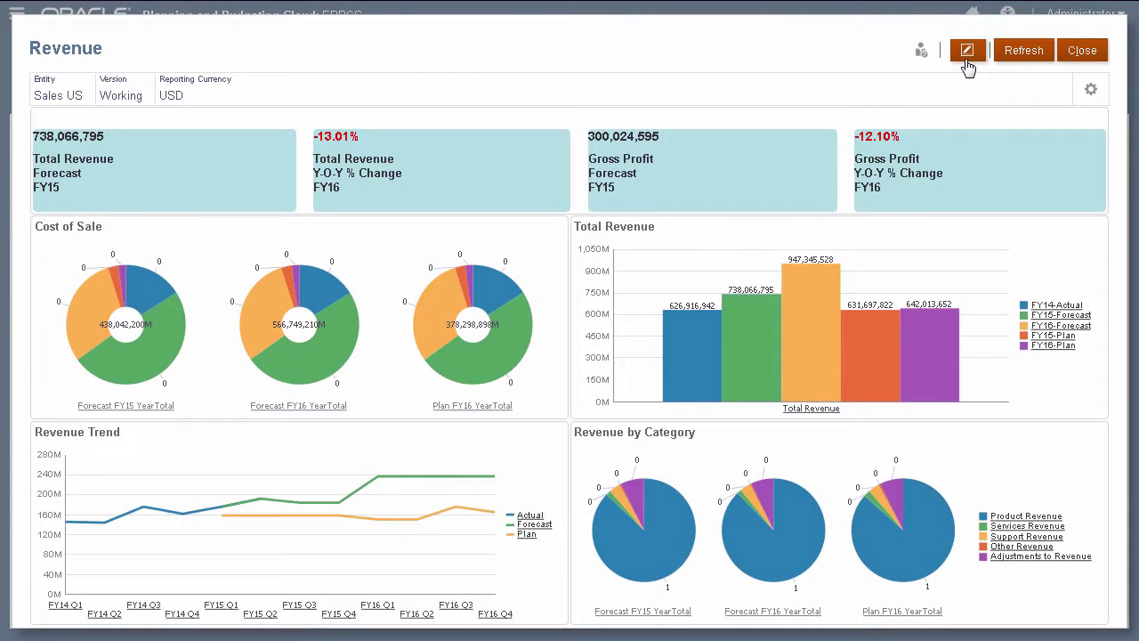
Put the Revenue dashboard in edit mode and review its Dashboard Settings, leaving them unchanged.
left_click(967, 50)
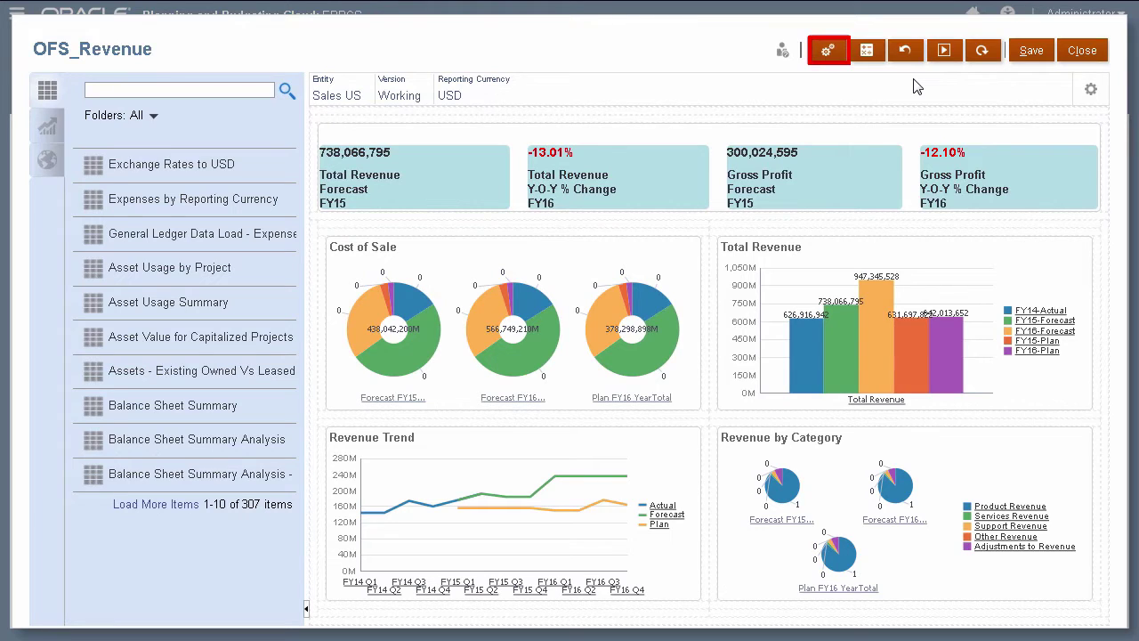
left_click(822, 51)
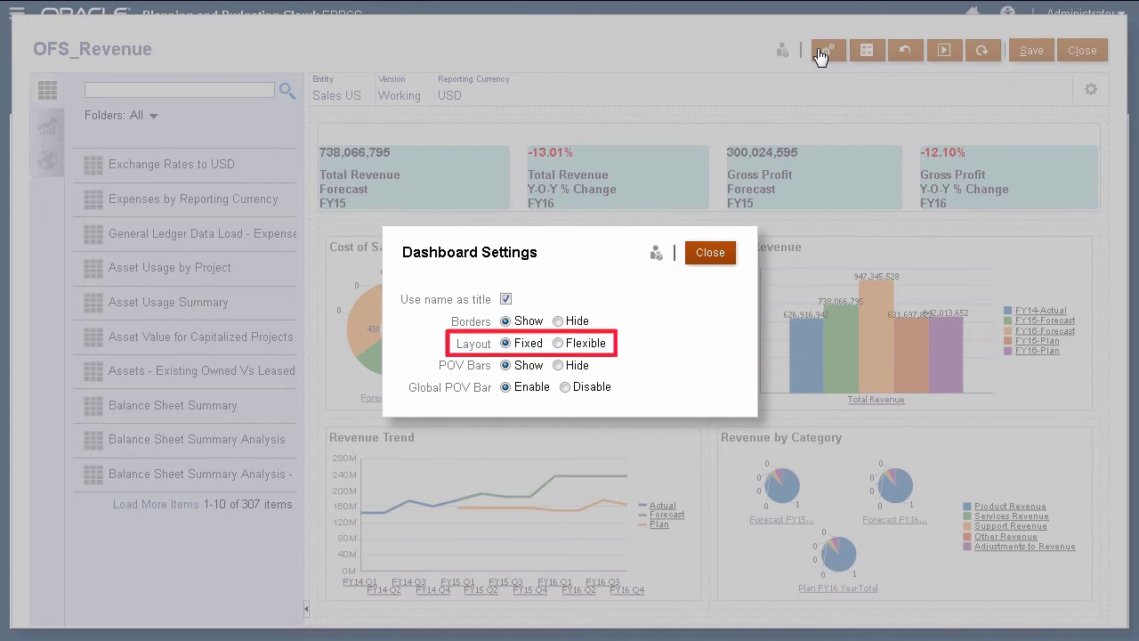
left_click(724, 256)
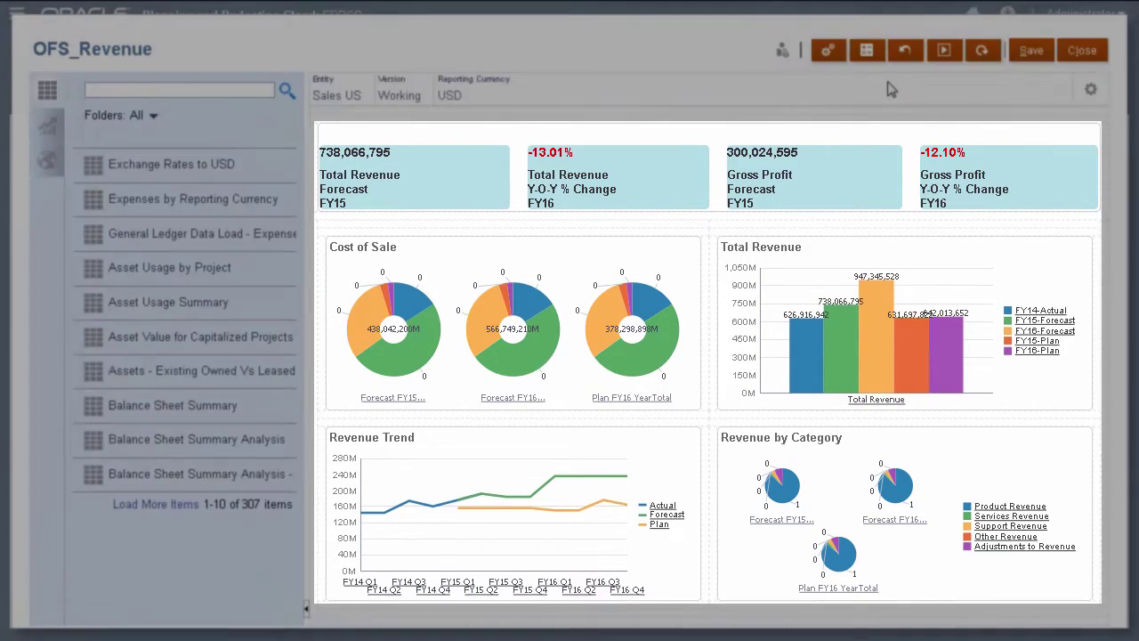
Search the library for 'Revenue' and add the Driver Based Revenue and Revenue Summary forms.
left_click(247, 89)
type("Revenue")
key("Return")
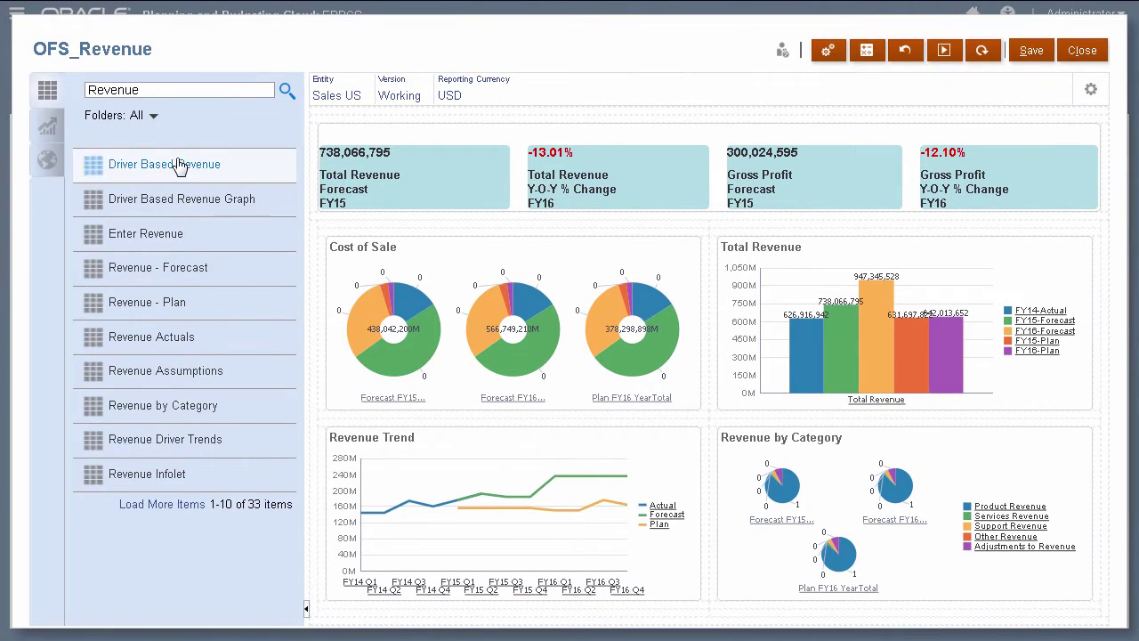
left_click_drag(178, 166, 350, 280)
left_click(196, 503)
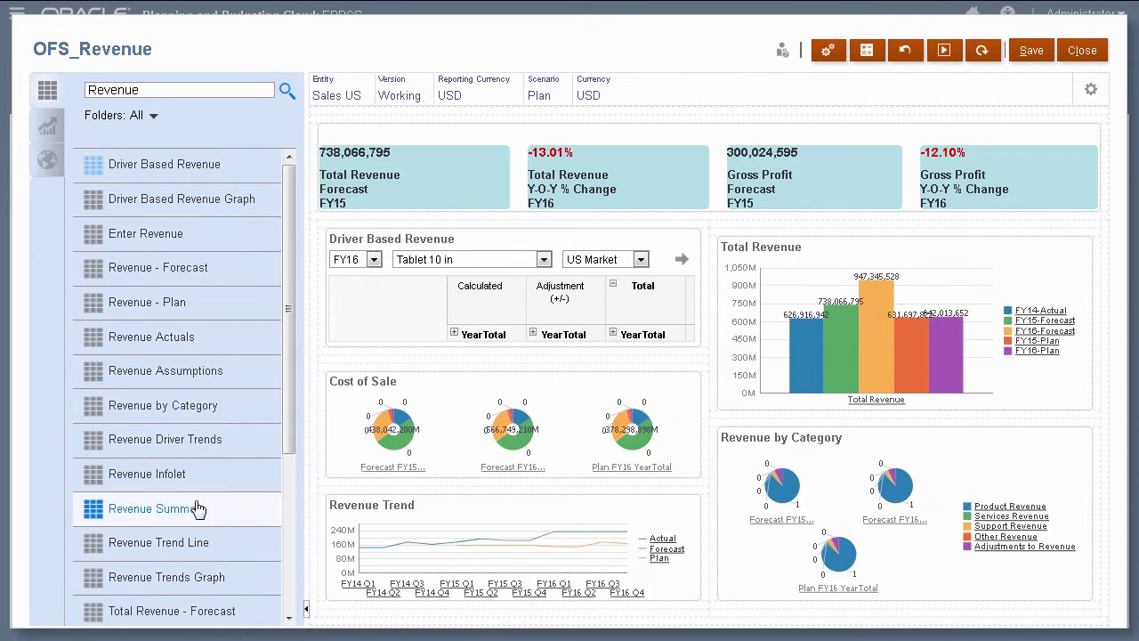
left_click_drag(199, 506, 780, 227)
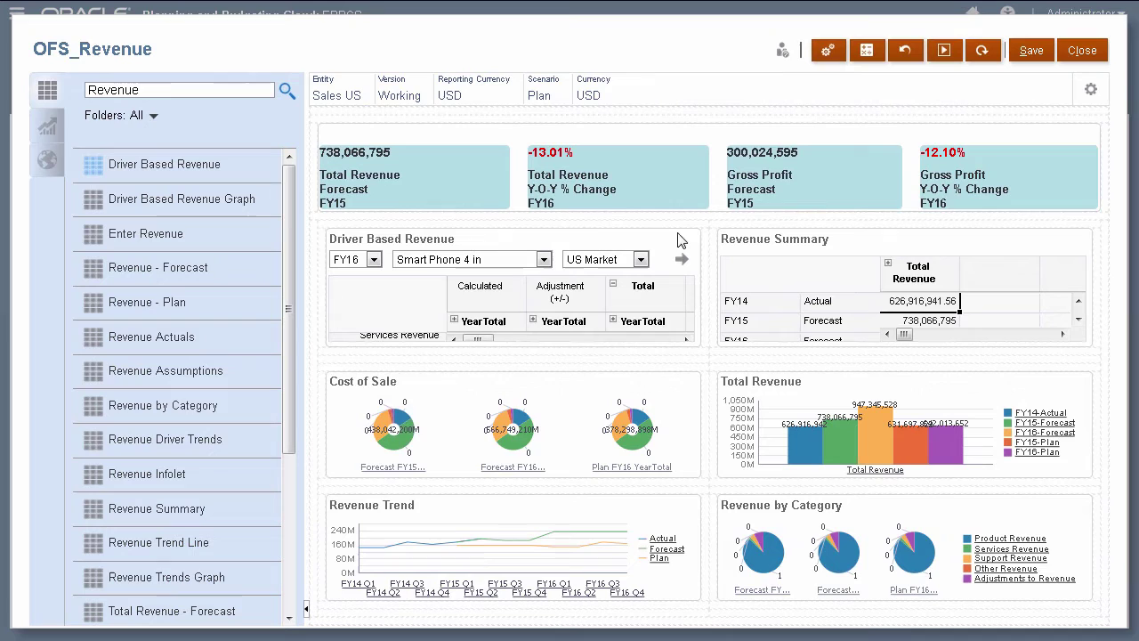
Show Tablet 10 in as the product in the Driver Based Revenue grid.
left_click(543, 259)
left_click(445, 331)
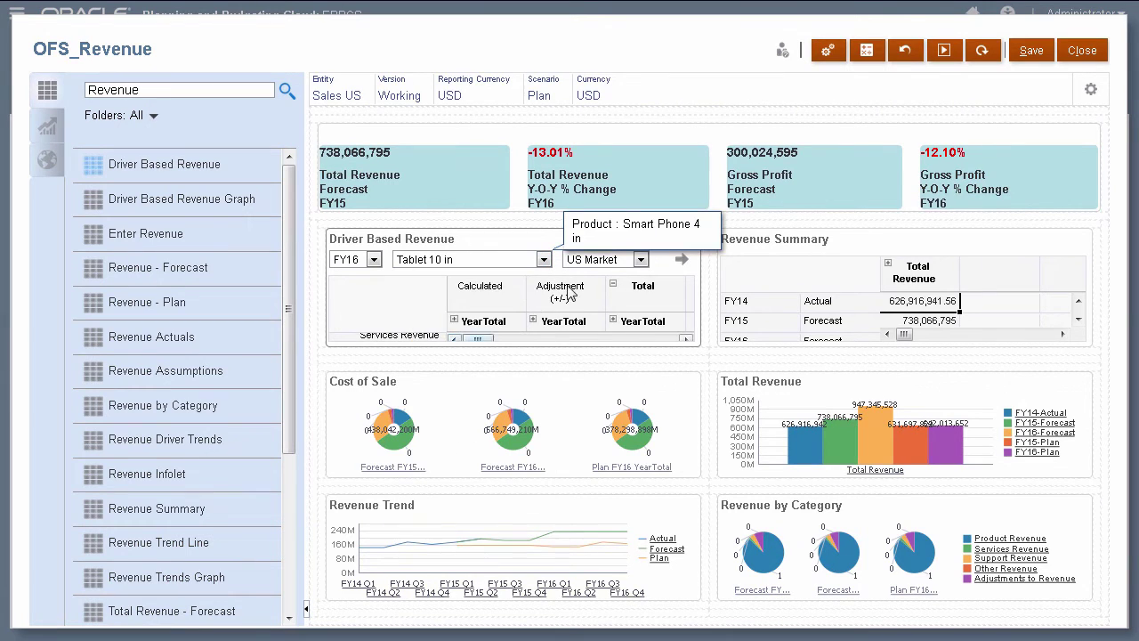
left_click(681, 259)
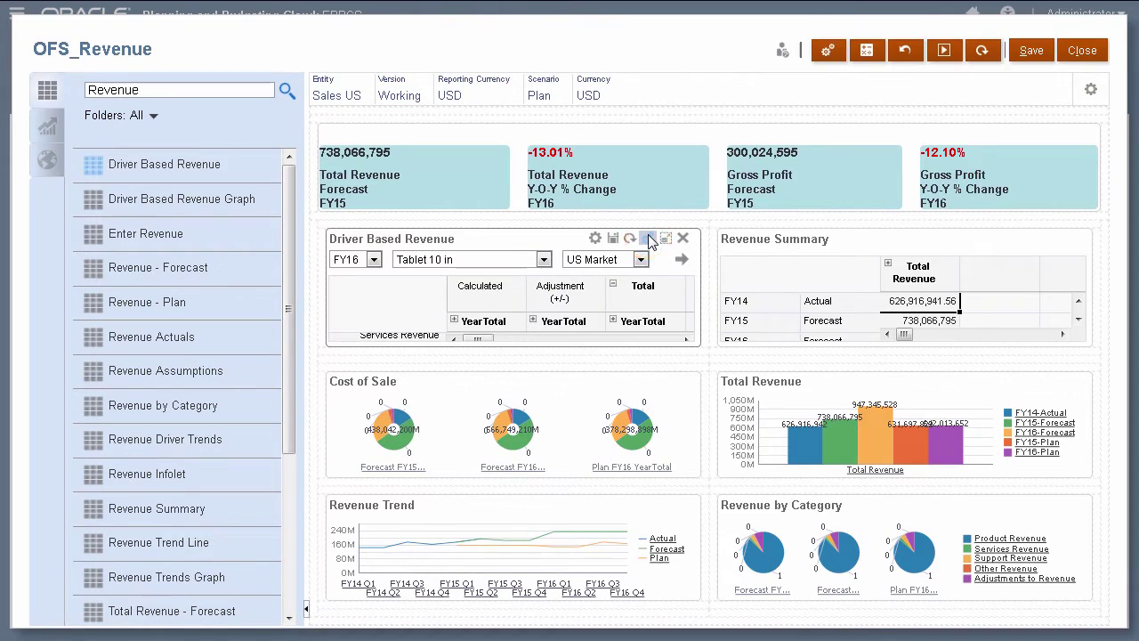
Set the Driver Based Revenue panel's chart type to Funnel, then maximize and restore it.
left_click(648, 237)
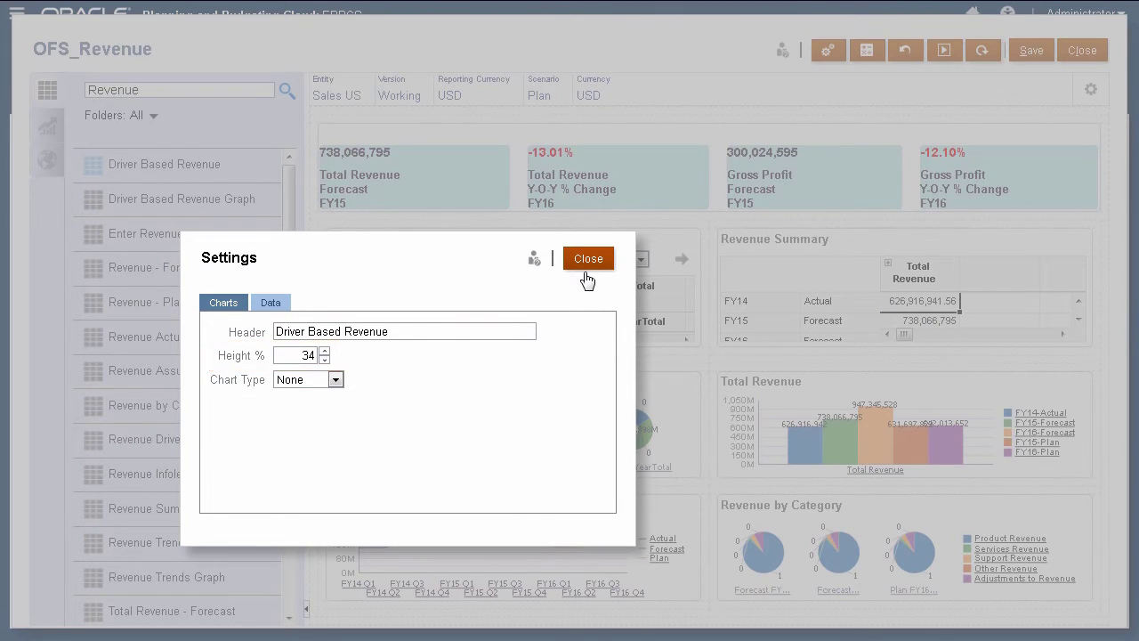
left_click(336, 379)
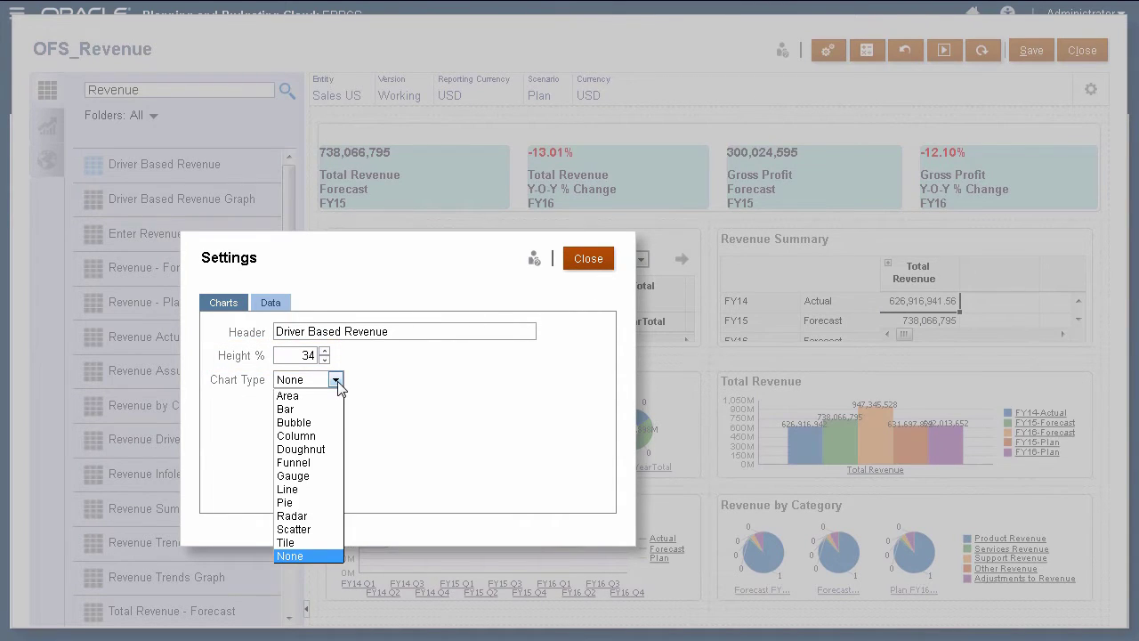
left_click(298, 462)
left_click(269, 303)
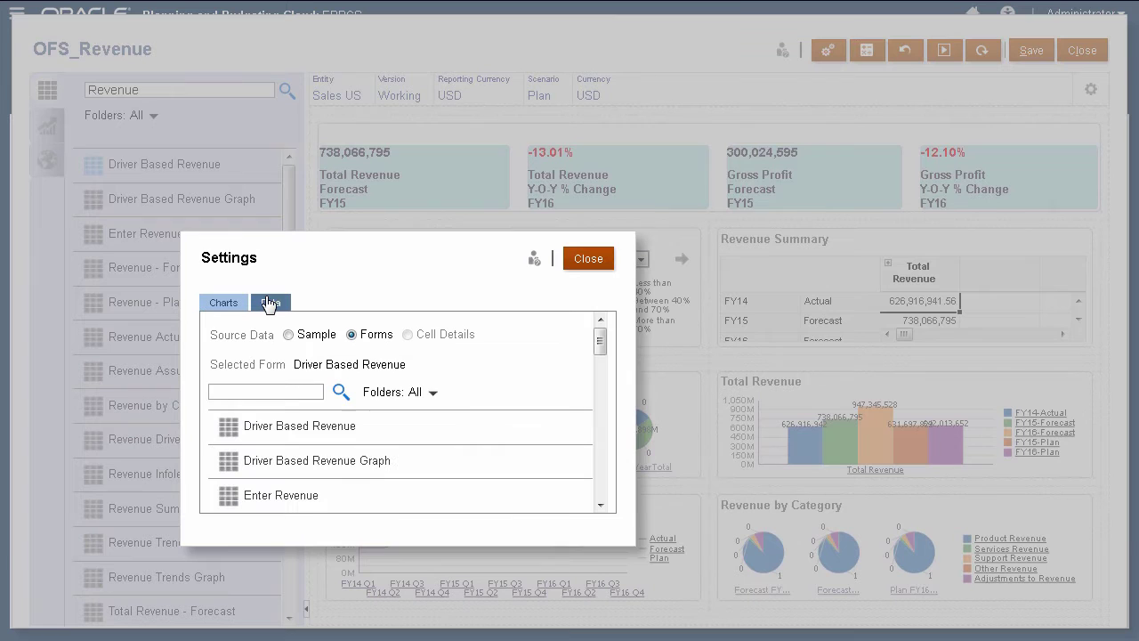
left_click(591, 263)
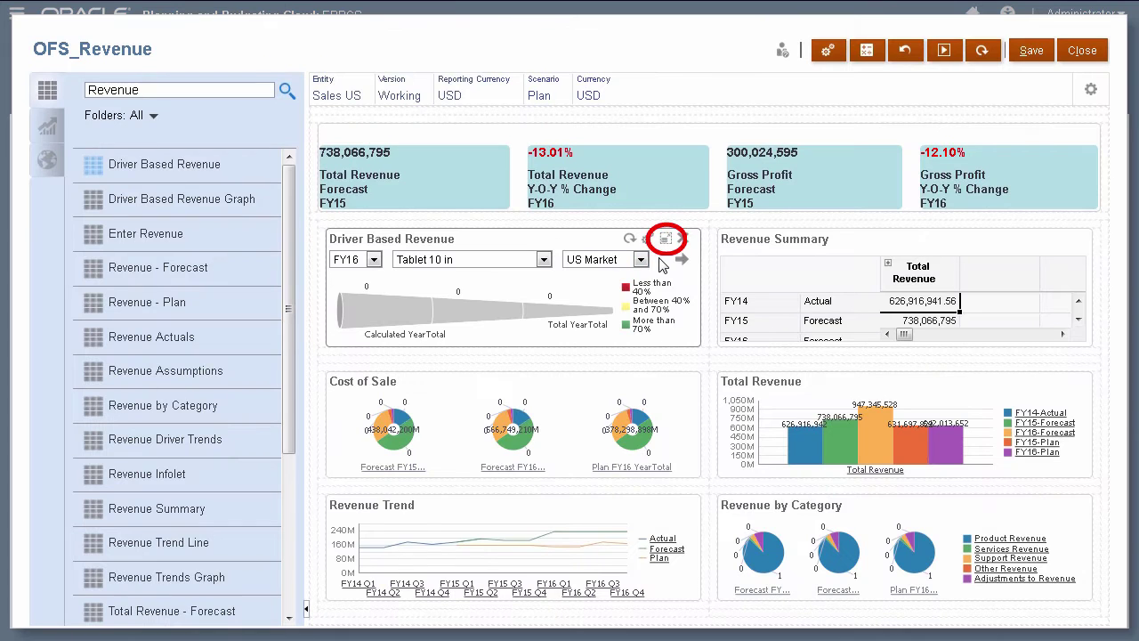
left_click(666, 238)
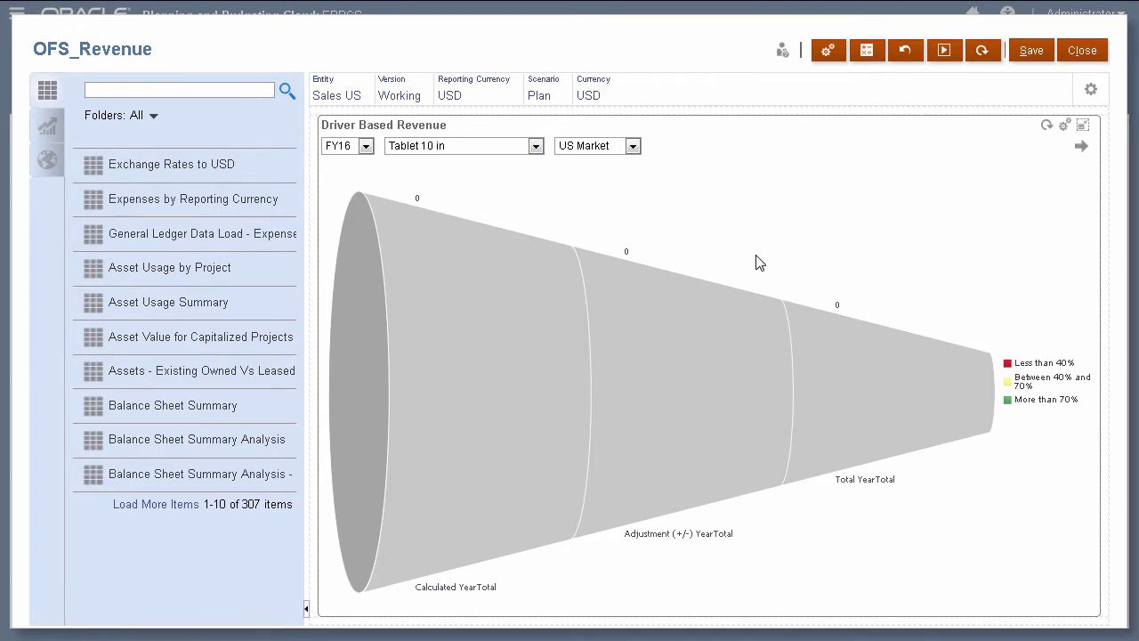
left_click(1082, 125)
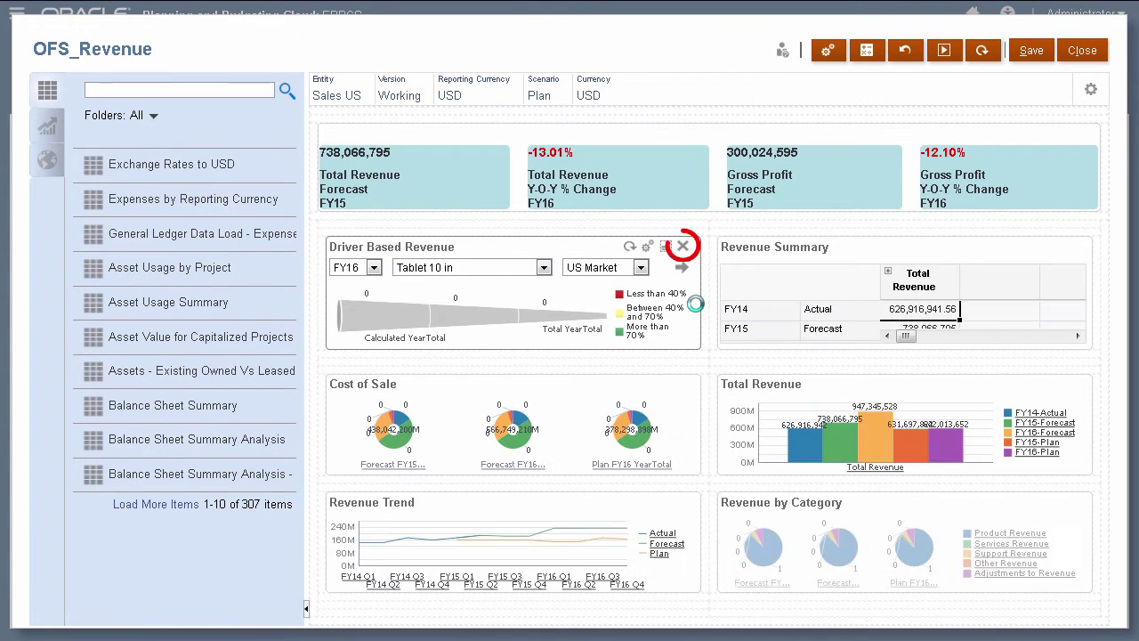
Delete the Driver Based Revenue panel and set the KPI tiles' background fill to light grey.
left_click(682, 247)
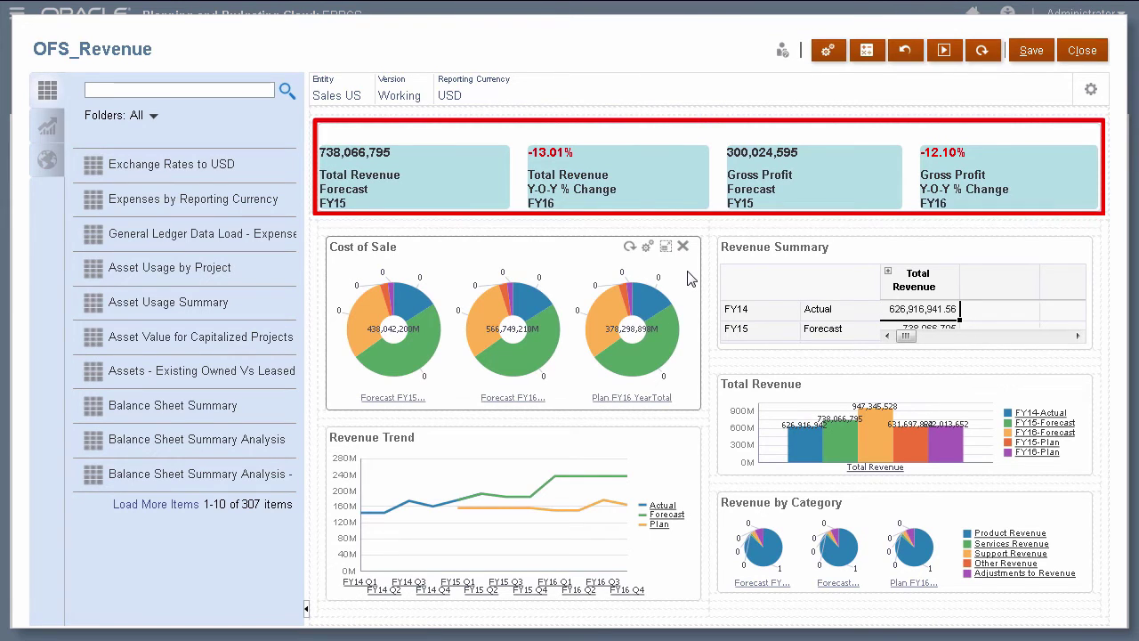
left_click(1041, 129)
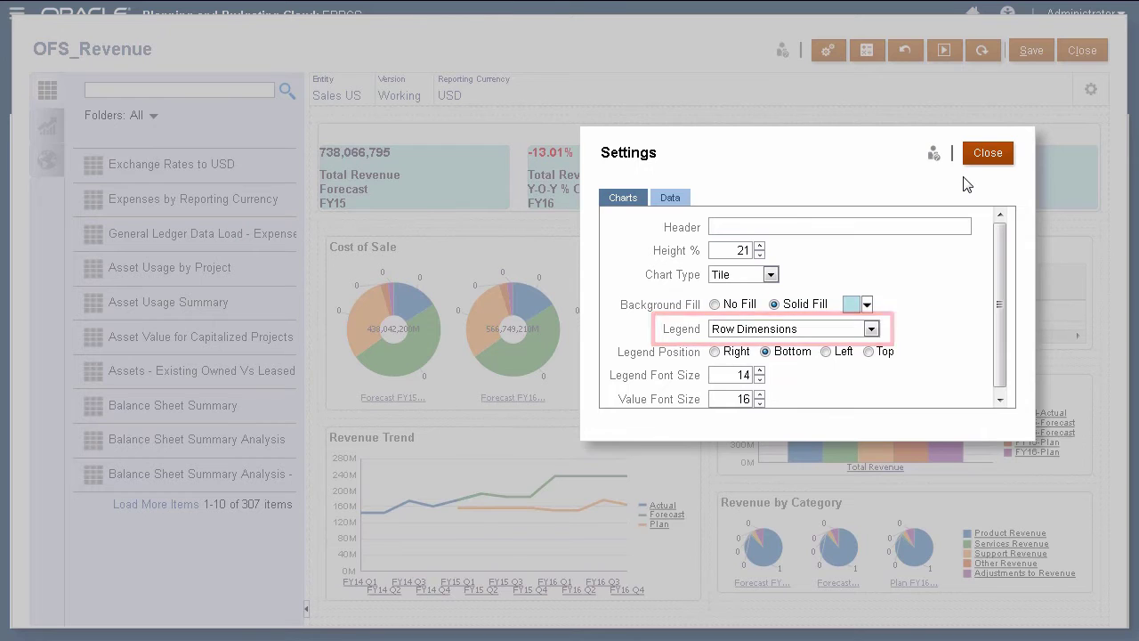
left_click(867, 303)
left_click(873, 395)
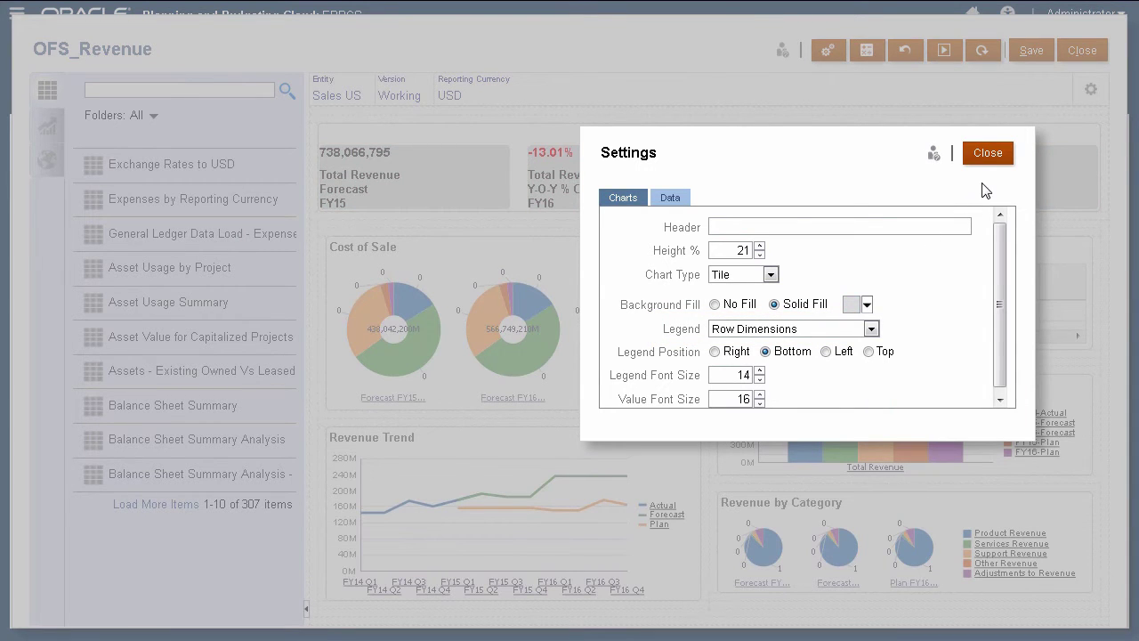
left_click(990, 157)
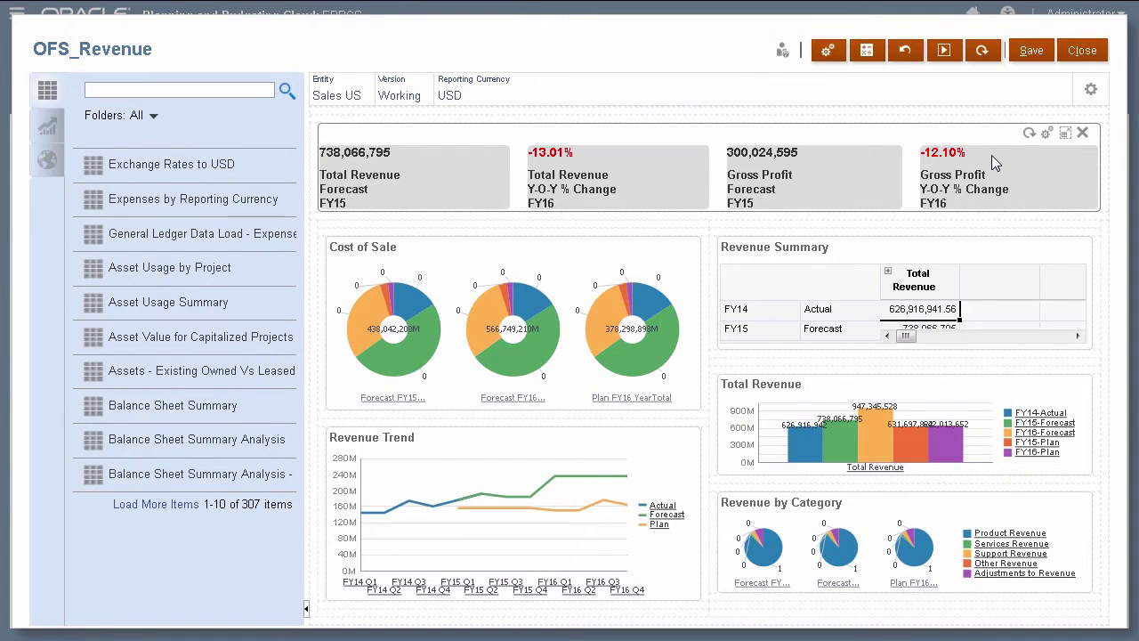
left_click(656, 246)
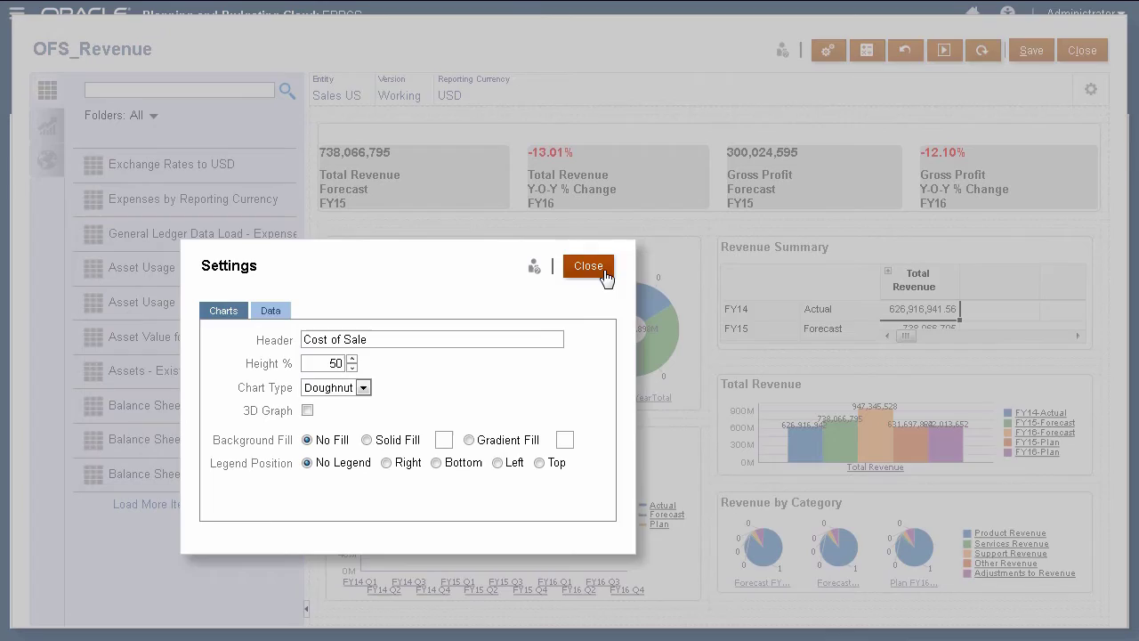
left_click(594, 267)
left_click(46, 162)
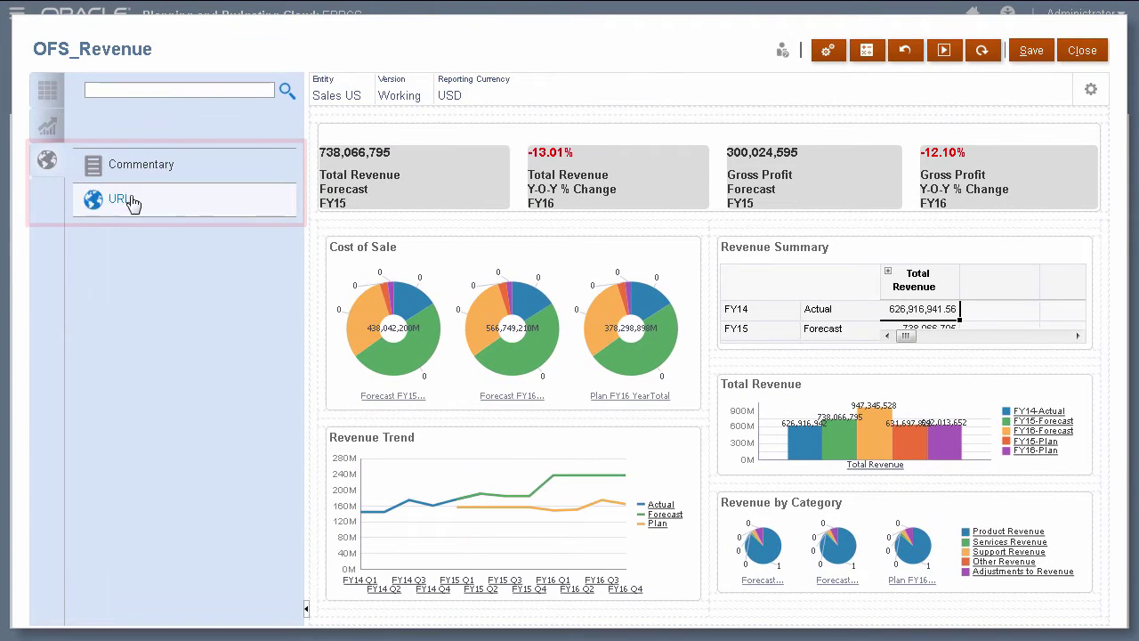
left_click_drag(132, 204, 363, 231)
left_click(529, 364)
type("http://www.oracle.com")
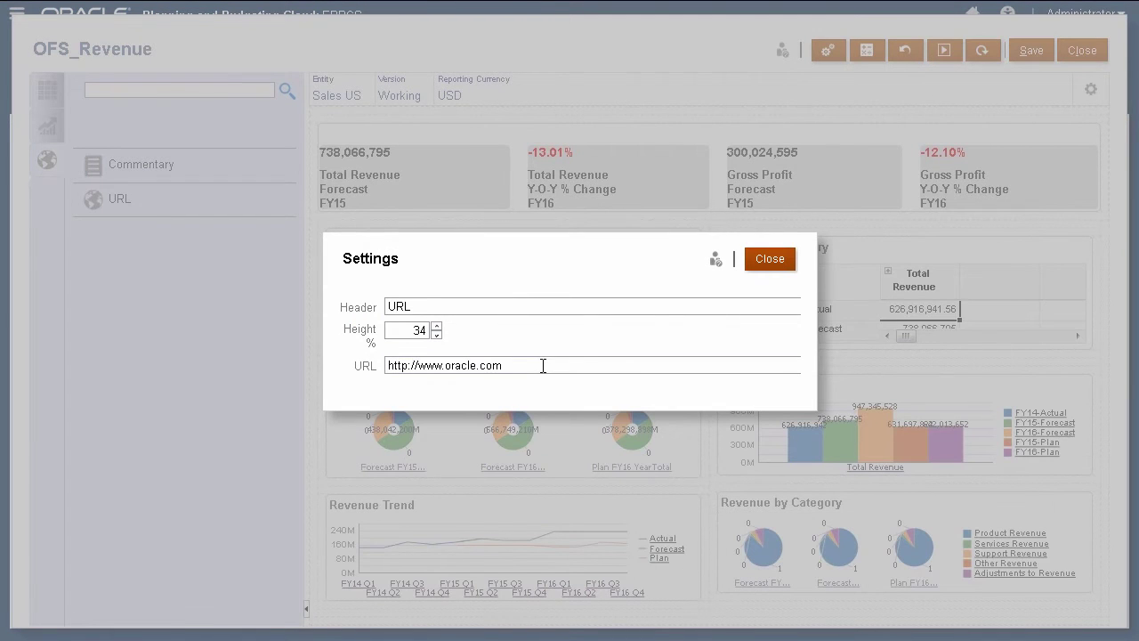
double_click(400, 303)
key("BackSpace")
left_click(769, 259)
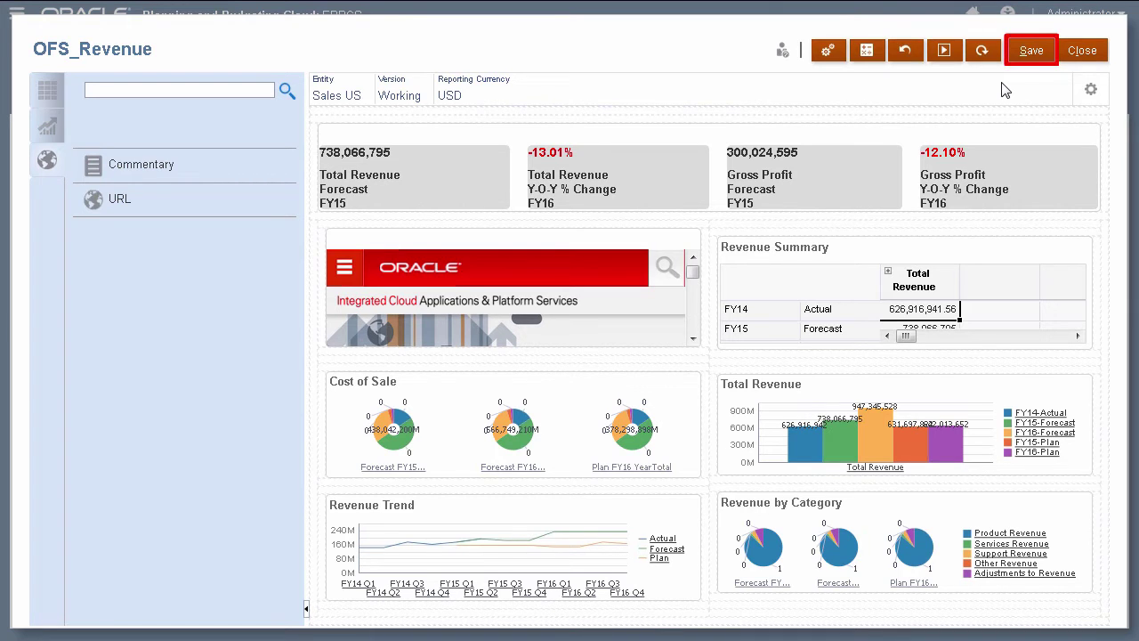
Save the dashboard, dismiss the confirmation, and run it in preview mode.
left_click(1031, 53)
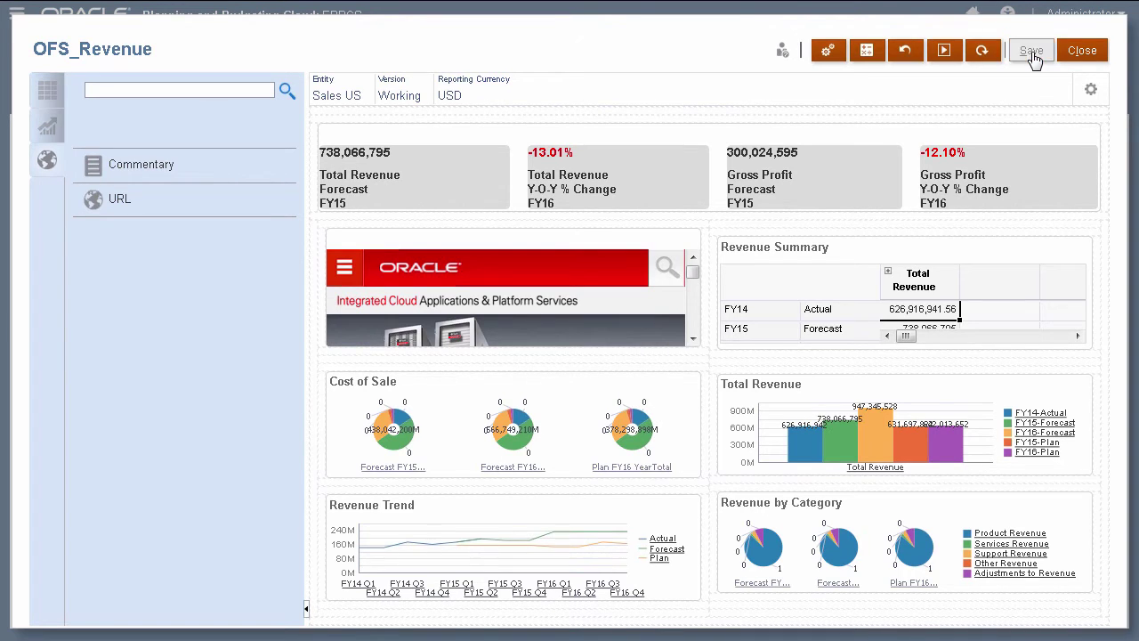
left_click(647, 185)
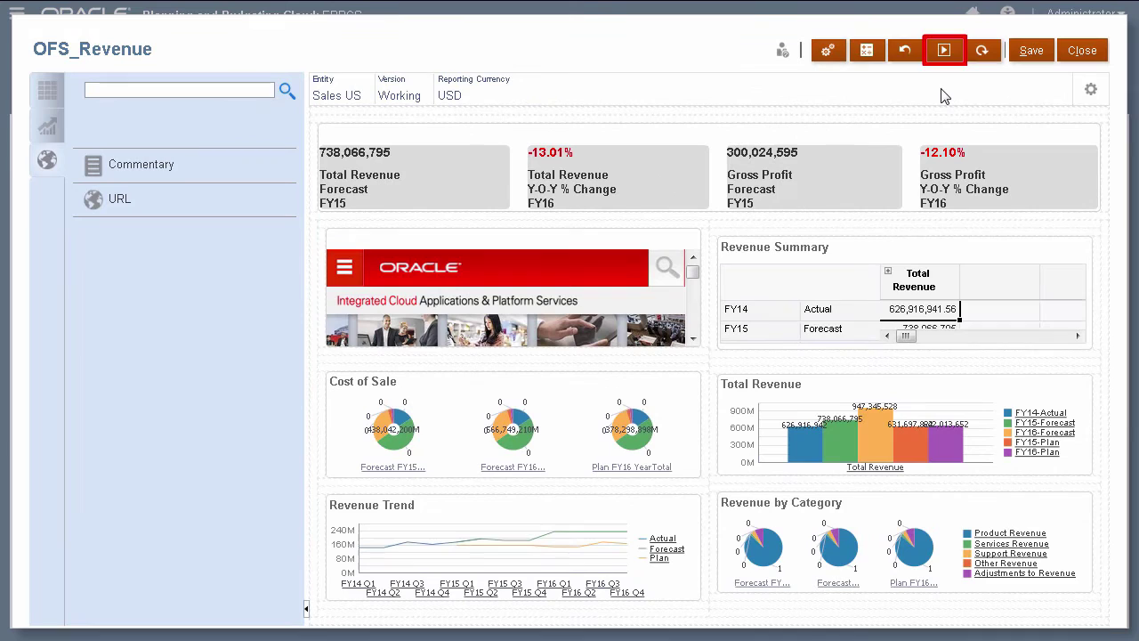
left_click(944, 54)
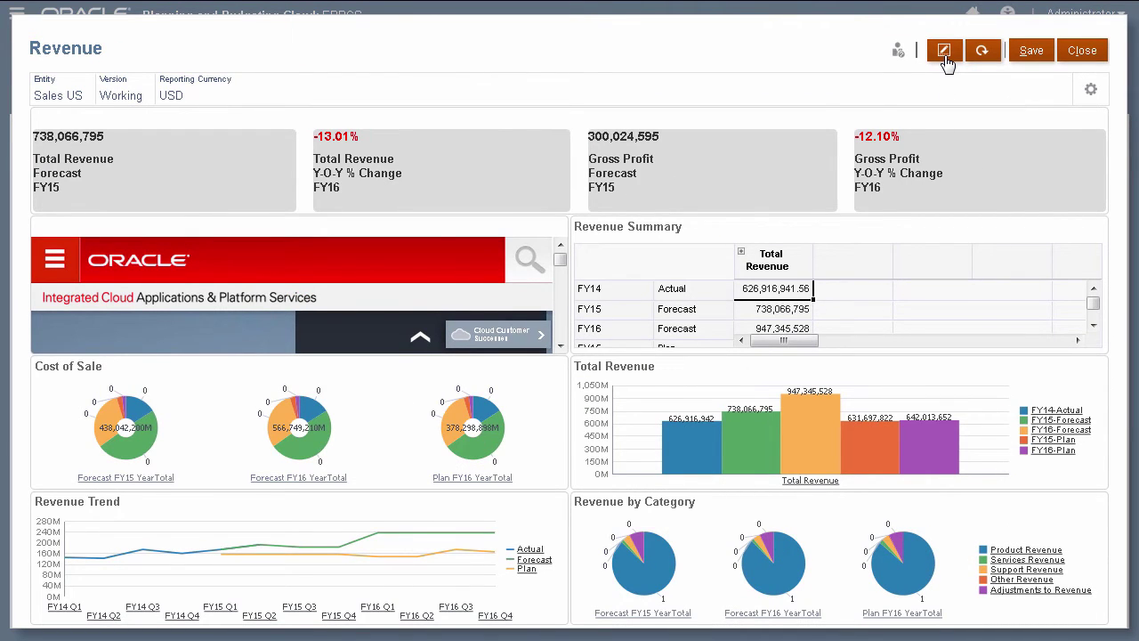
Close the dashboard preview and go to Navigation Flow under Home Tools.
left_click(1077, 53)
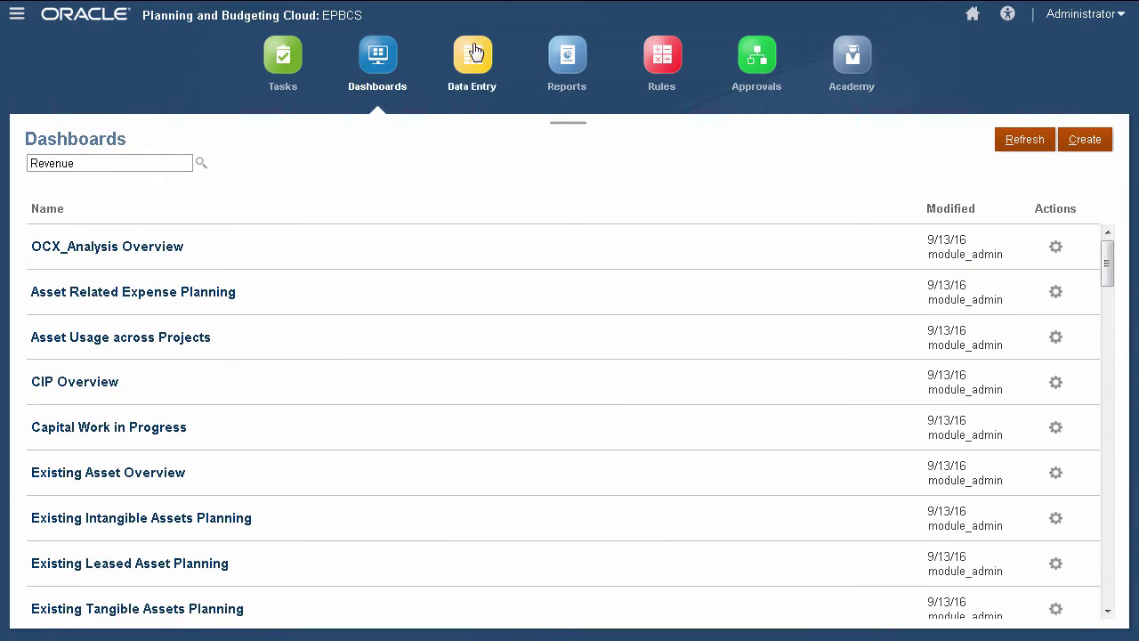
left_click(93, 27)
left_click(932, 363)
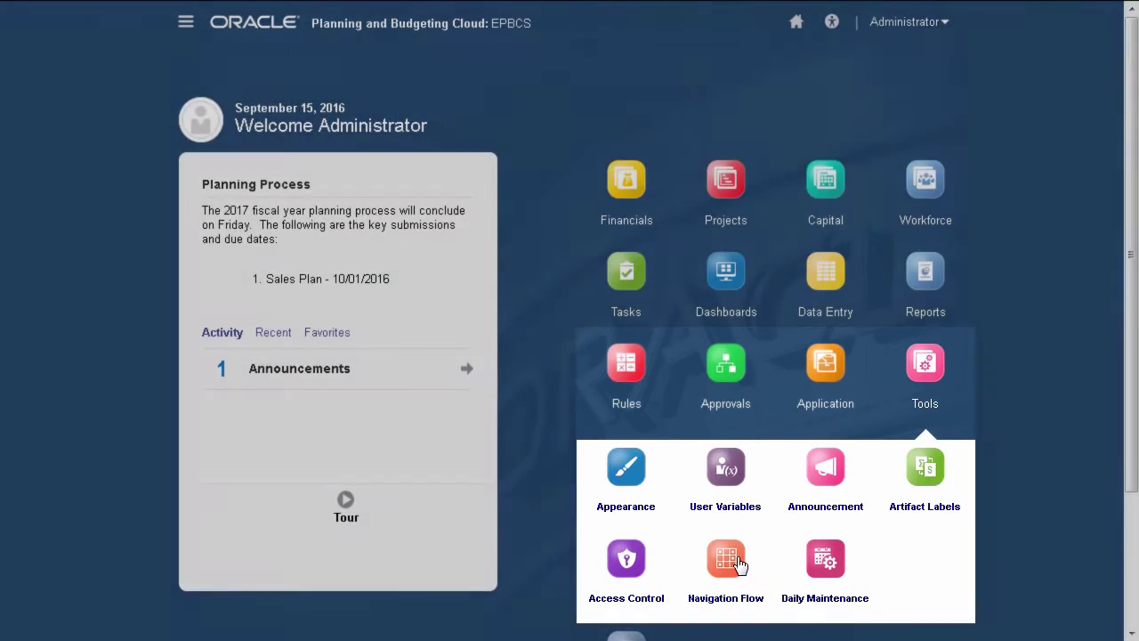
left_click(739, 563)
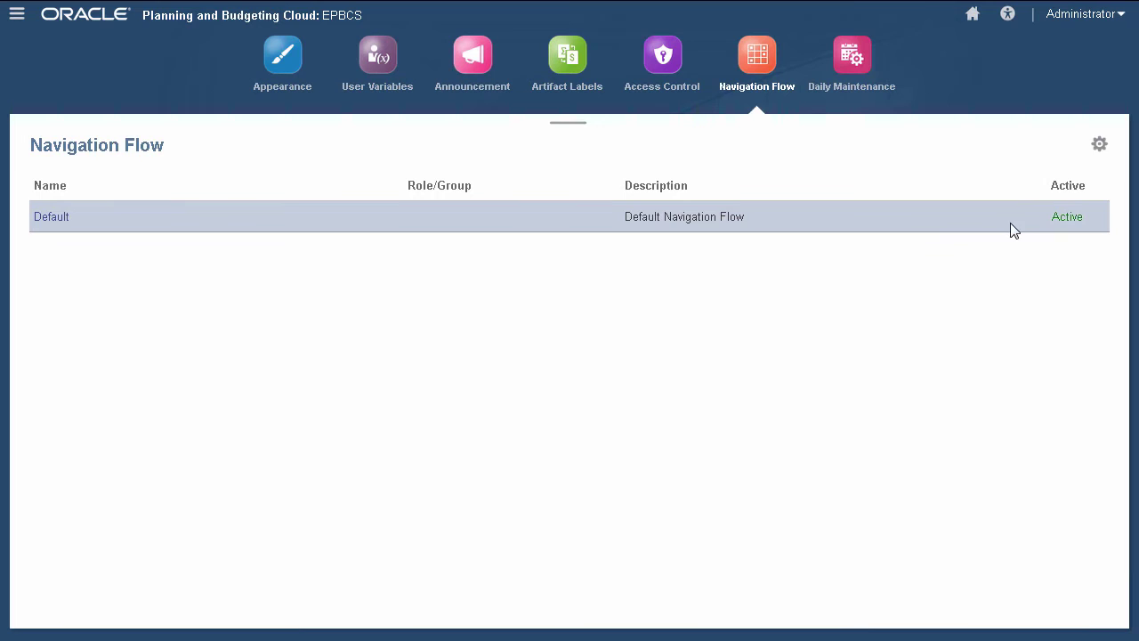
Copy the Default navigation flow as 'Revenue Only' and open the copy for editing.
left_click(1099, 146)
left_click(1100, 168)
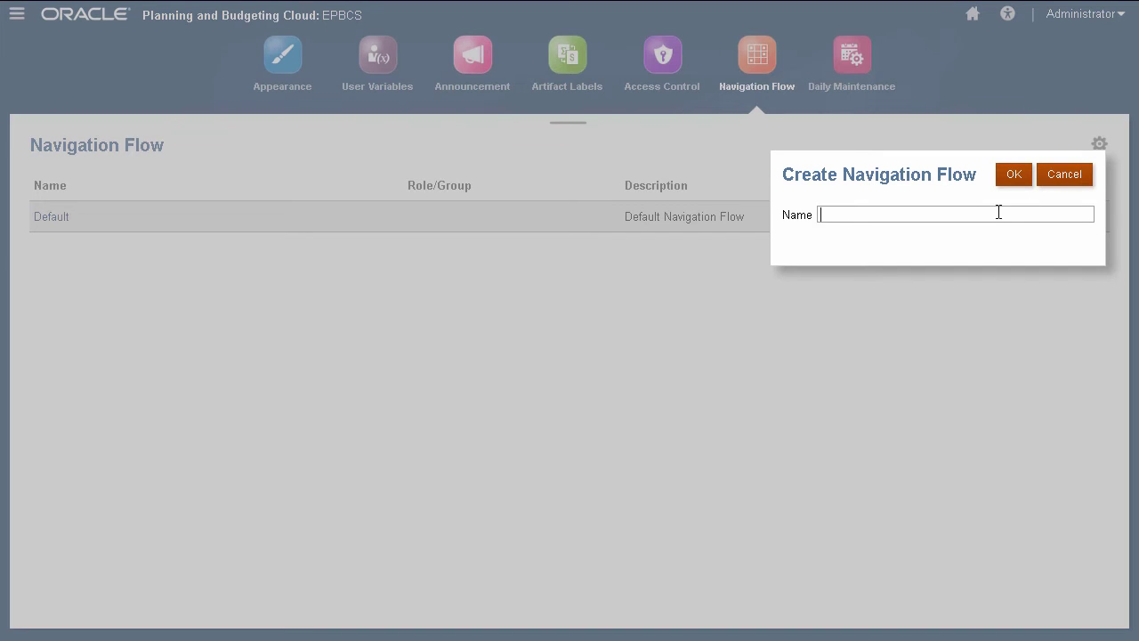
type("Revenue Only")
left_click(1013, 175)
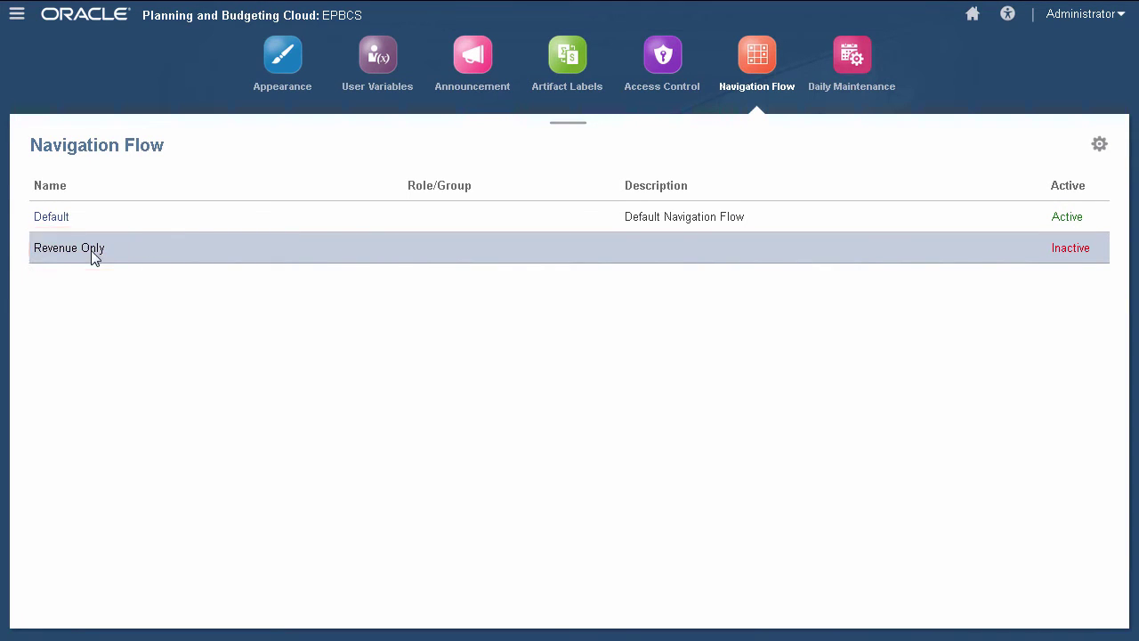
left_click(94, 253)
Expand Financials and inspect the Revenue card's page type, orientation and cluster without changes.
left_click(38, 296)
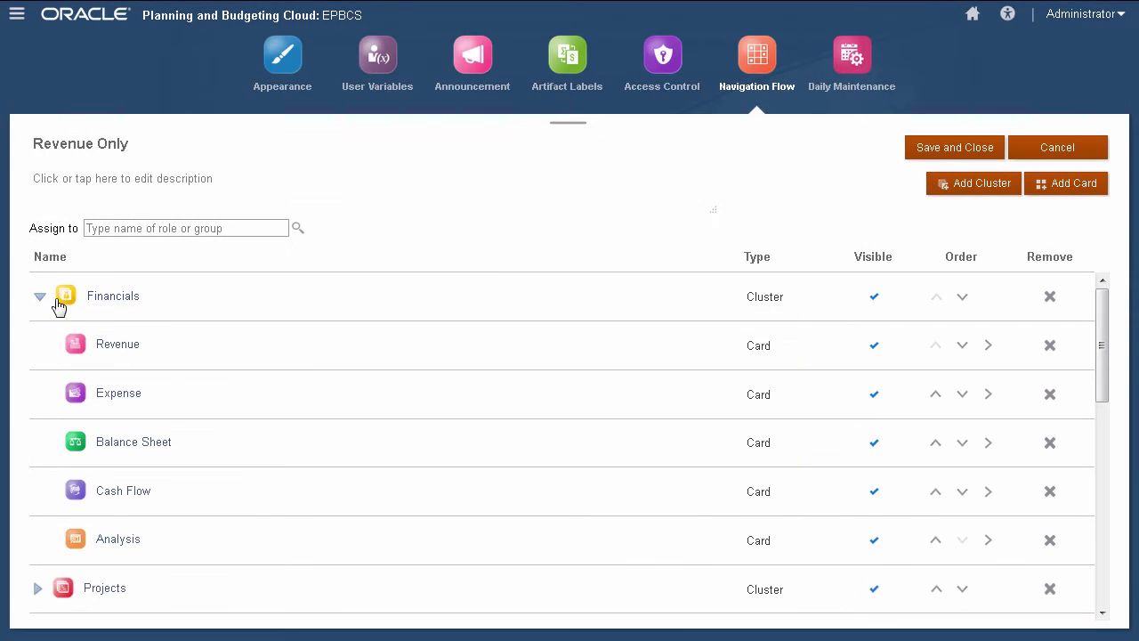
left_click(163, 335)
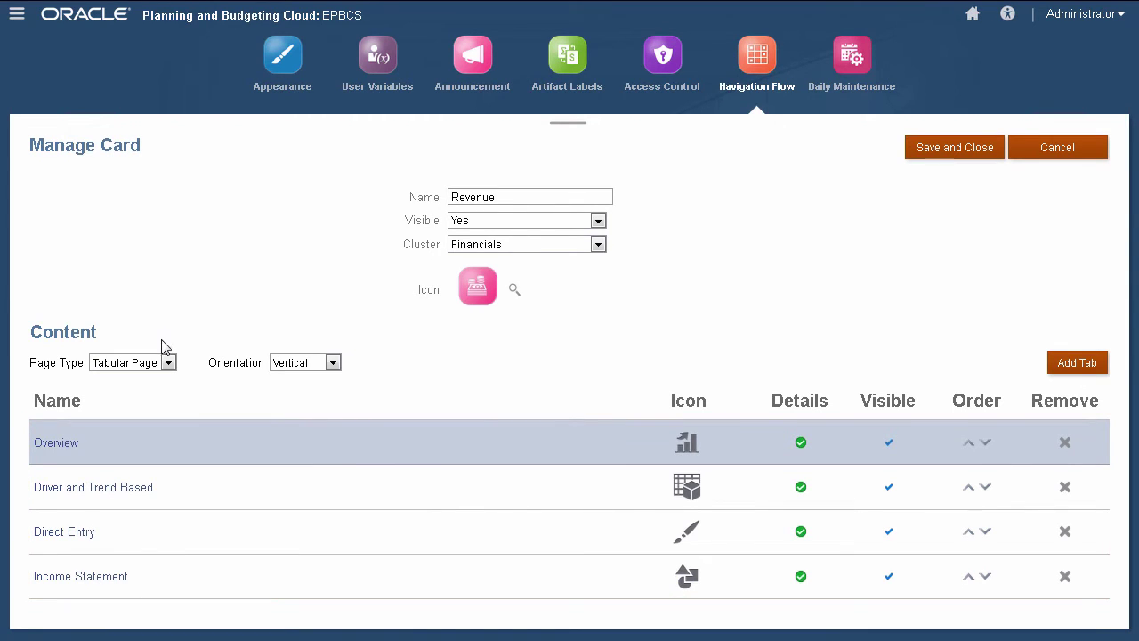
left_click(167, 363)
left_click(167, 363)
left_click(331, 363)
left_click(331, 363)
left_click(598, 245)
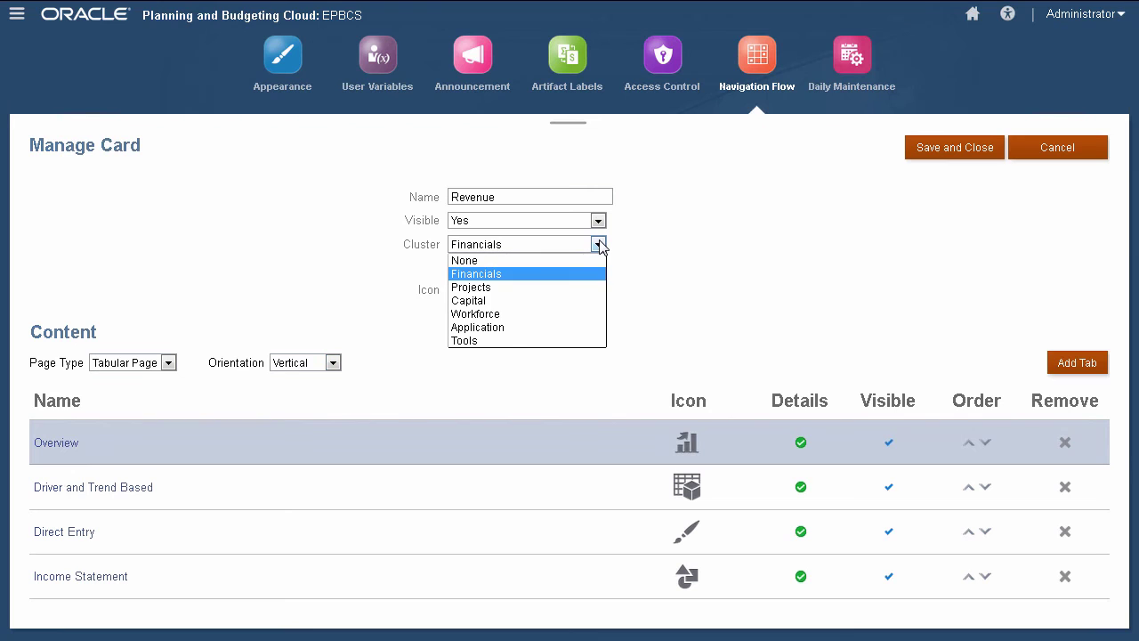
left_click(599, 244)
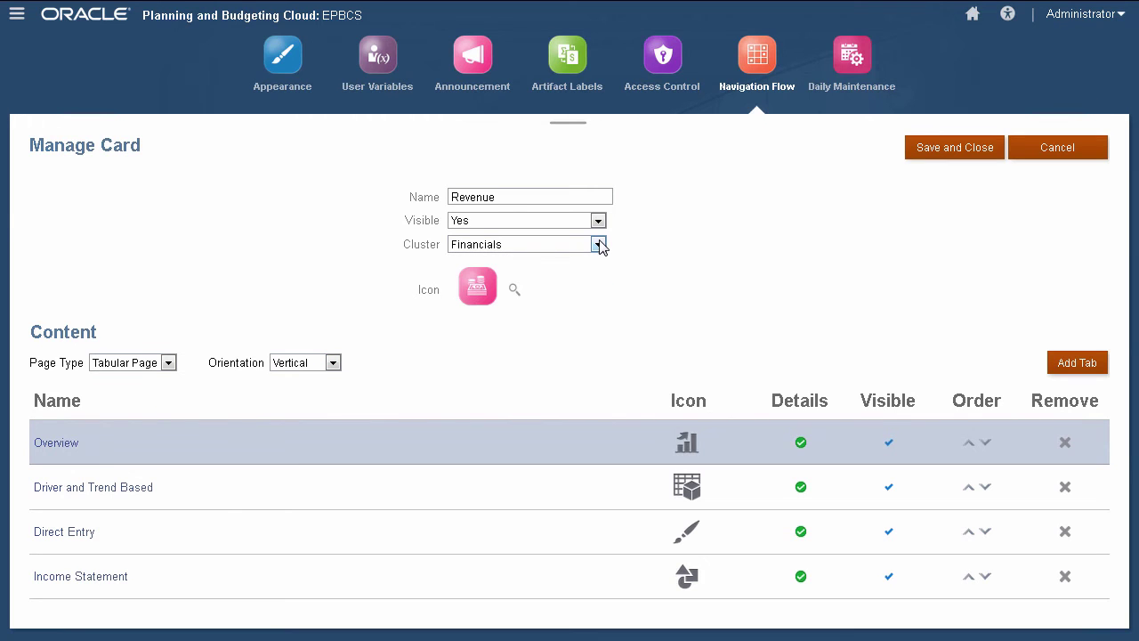
Check the Overview tab's Revenue sub tab uses OFS_Revenue, then cancel back unchanged.
left_click(61, 442)
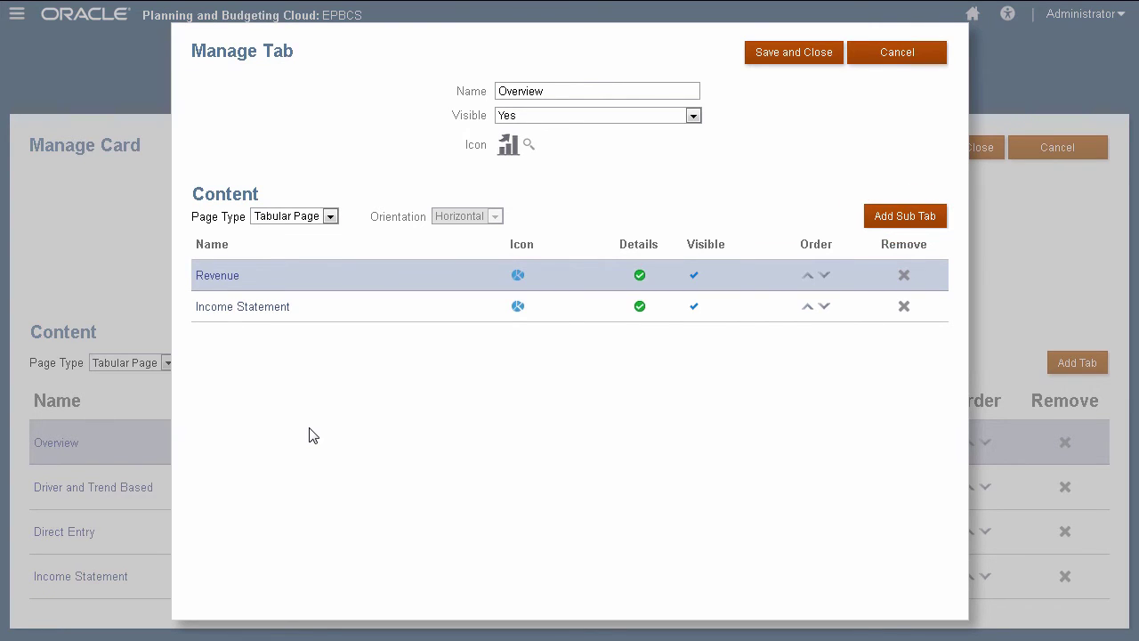
left_click(229, 277)
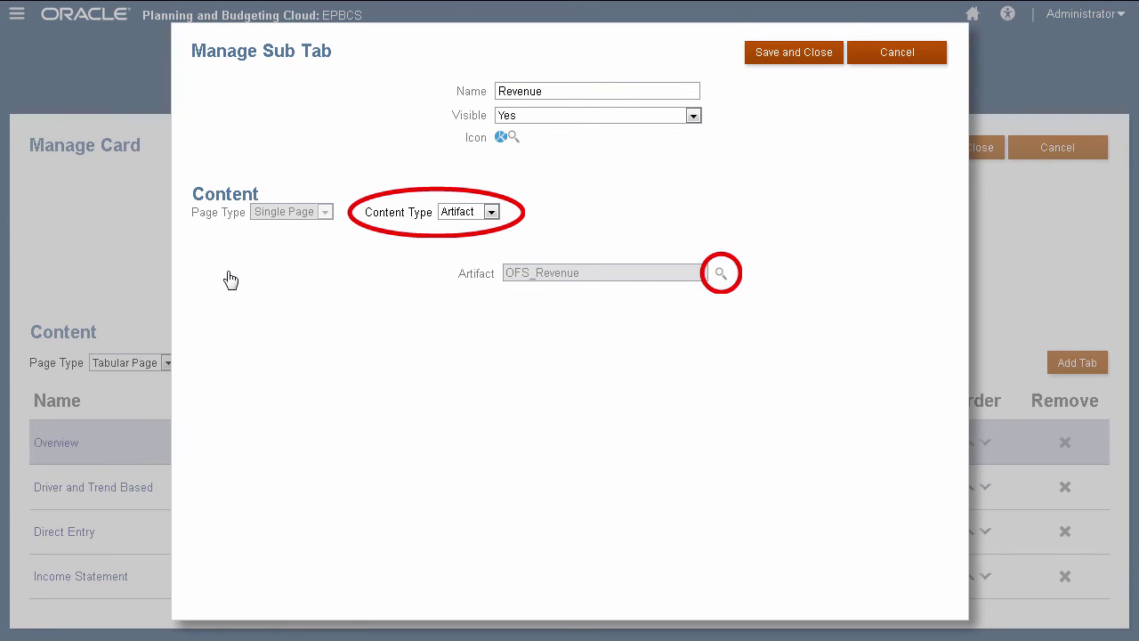
left_click(898, 52)
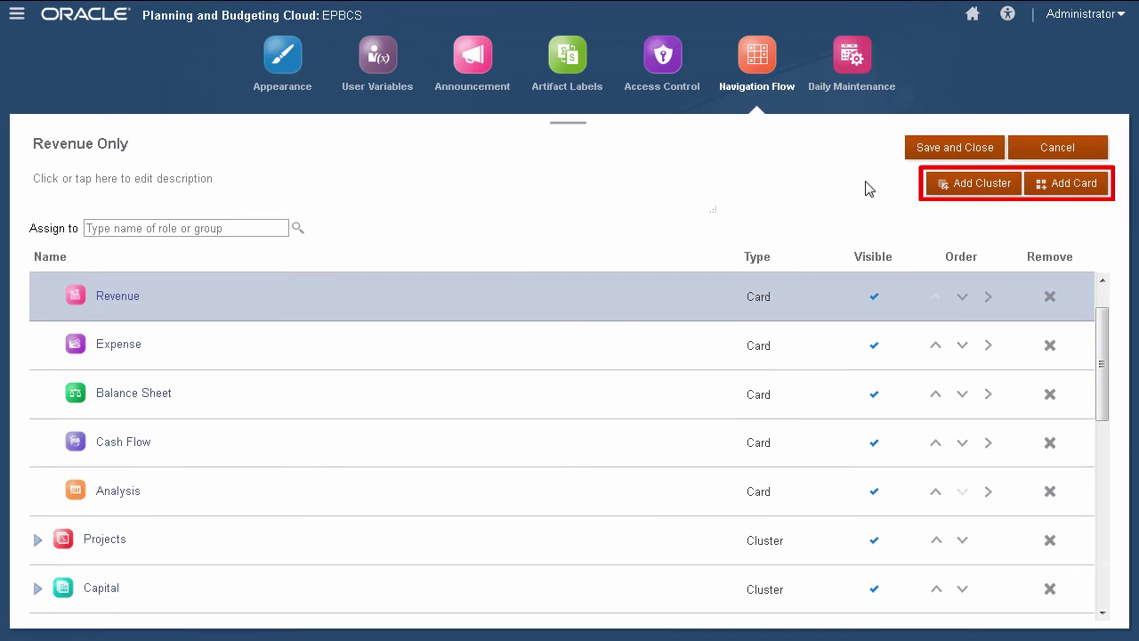
Set Visible to No on the Expense and Balance Sheet cards, saving each.
left_click(133, 344)
left_click(544, 220)
left_click(545, 247)
left_click(943, 153)
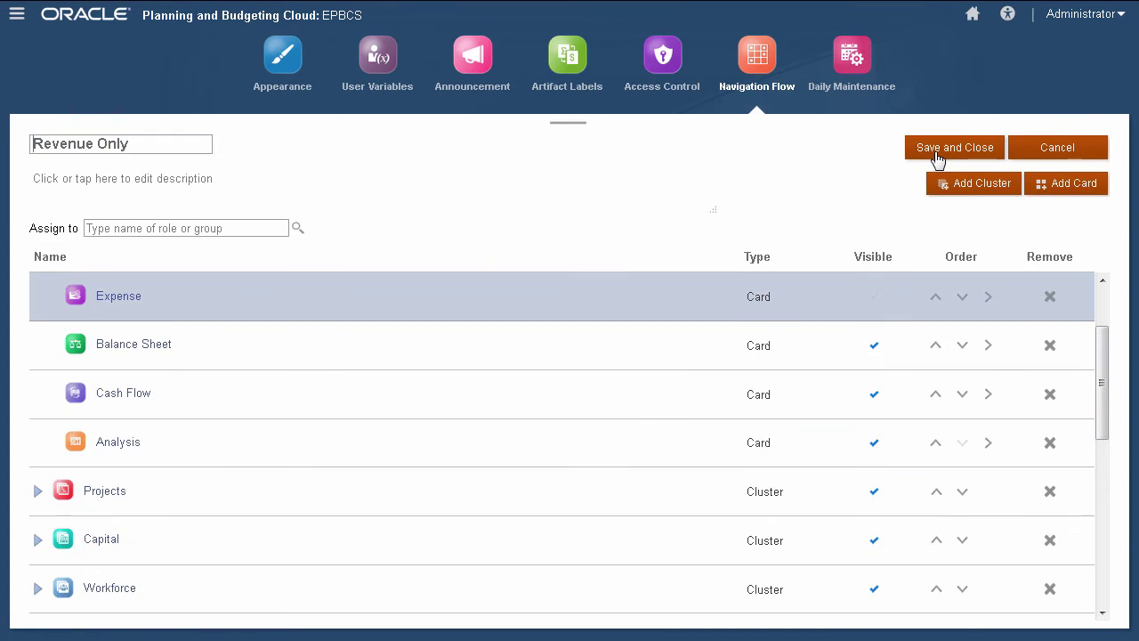
left_click(133, 343)
left_click(551, 227)
left_click(553, 248)
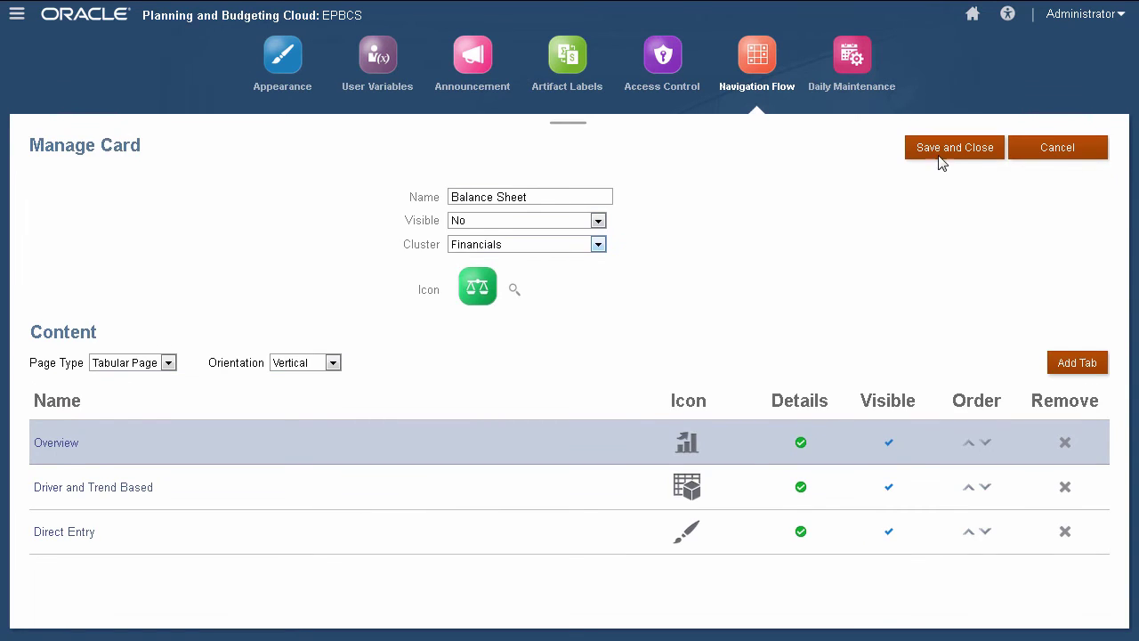
left_click(941, 157)
Set Visible to No on the Cash Flow and Analysis cards, saving each.
left_click(123, 343)
left_click(544, 222)
left_click(544, 248)
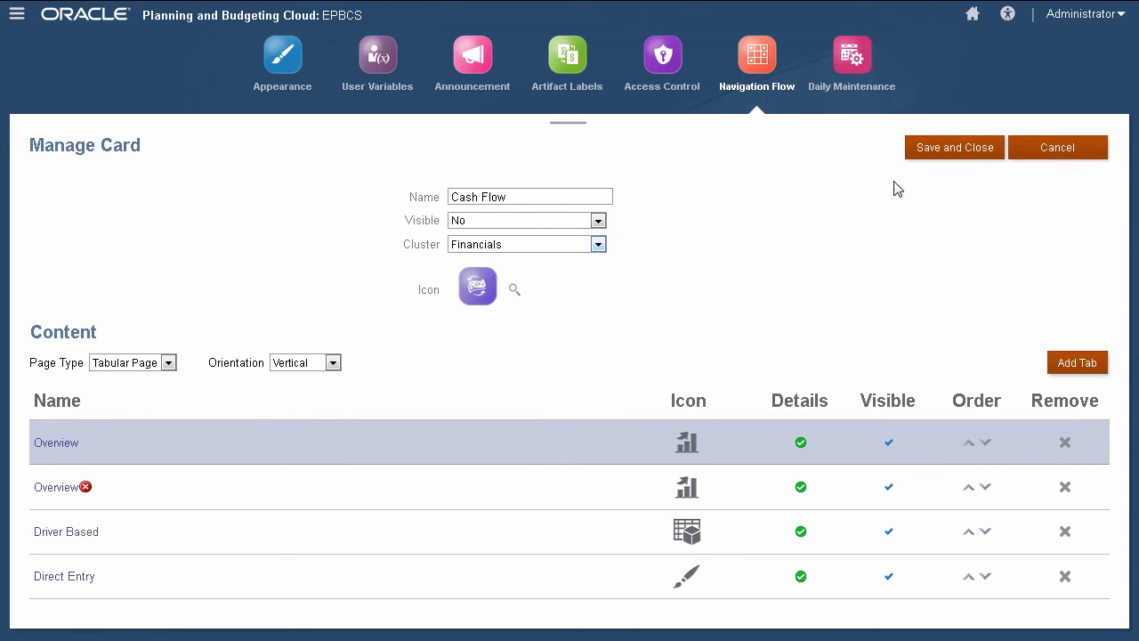
left_click(943, 153)
left_click(118, 343)
left_click(594, 226)
left_click(591, 250)
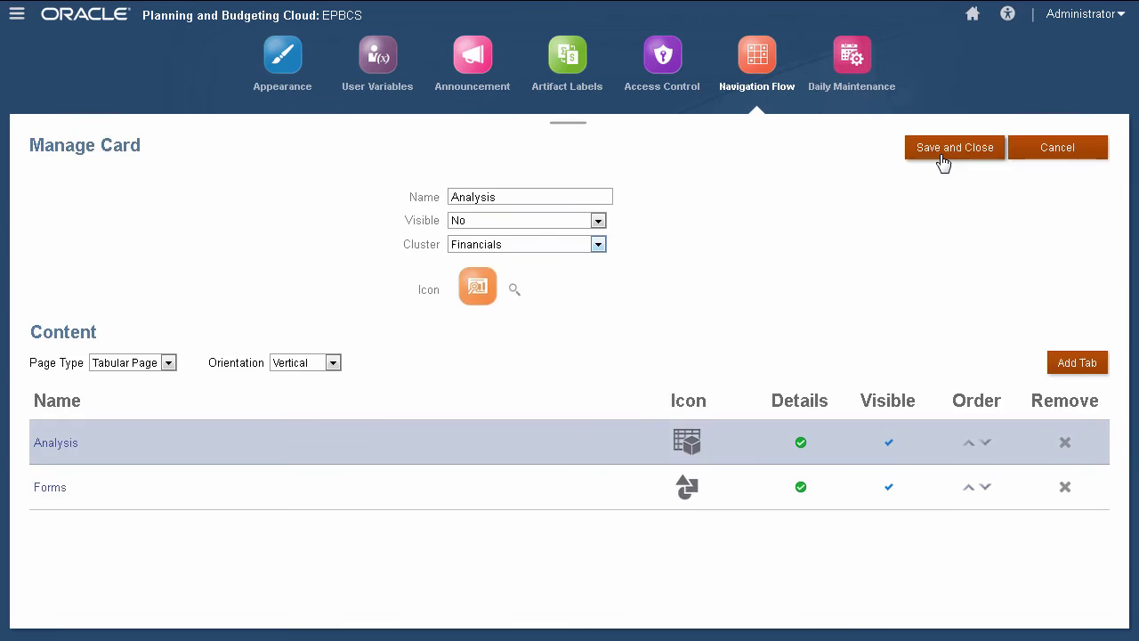
left_click(941, 157)
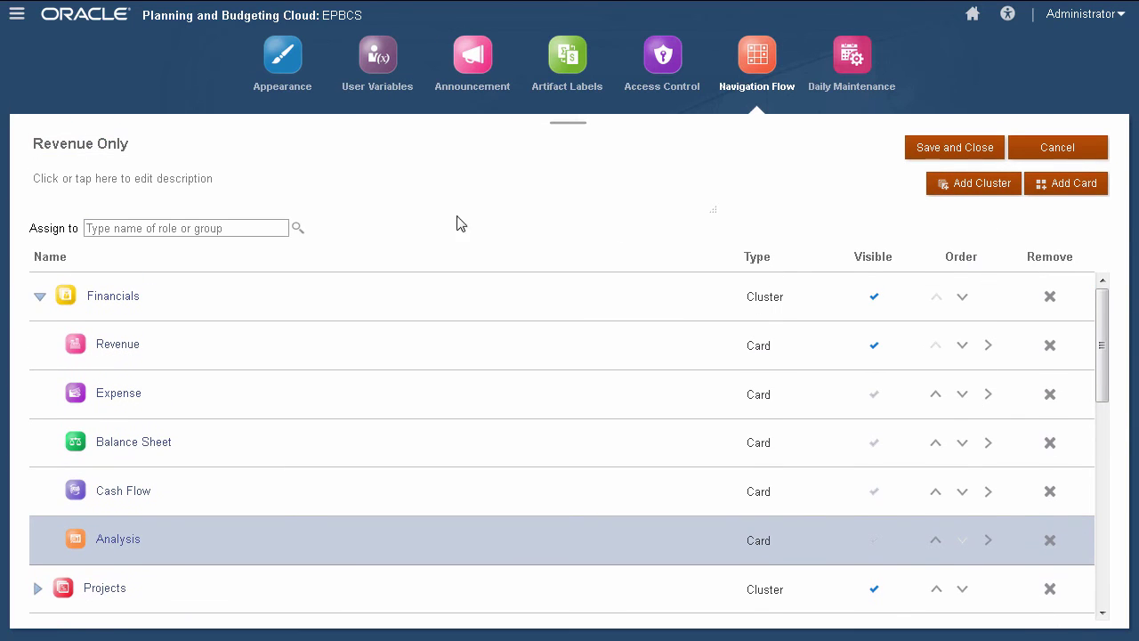
Review the Roles and Groups assignment options without assigning, then save and close Revenue Only.
left_click(298, 229)
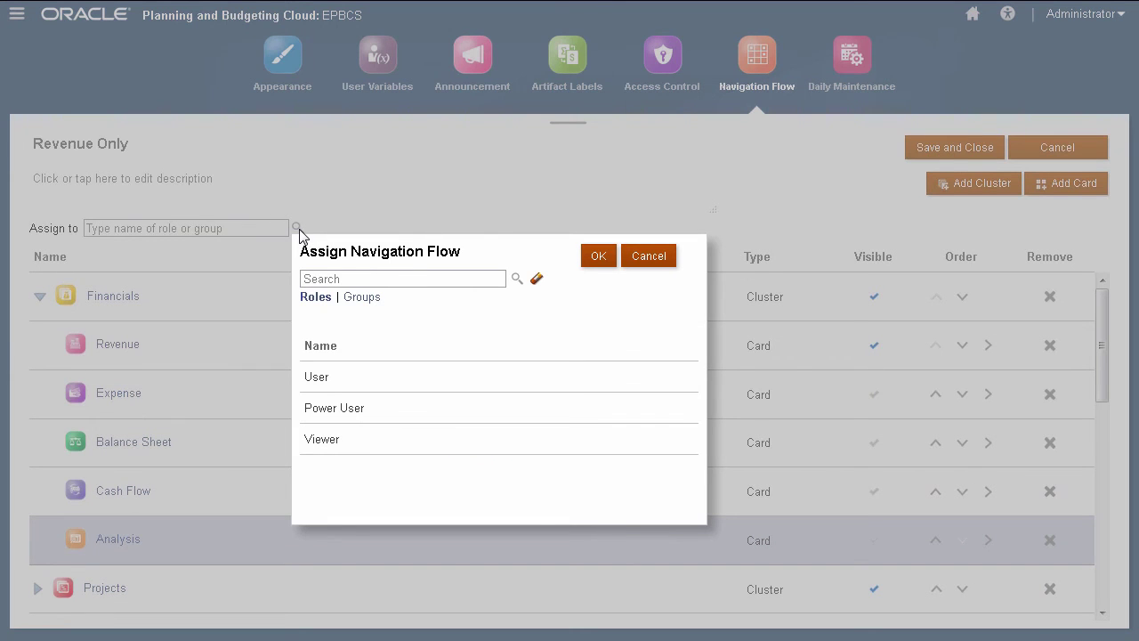
left_click(366, 298)
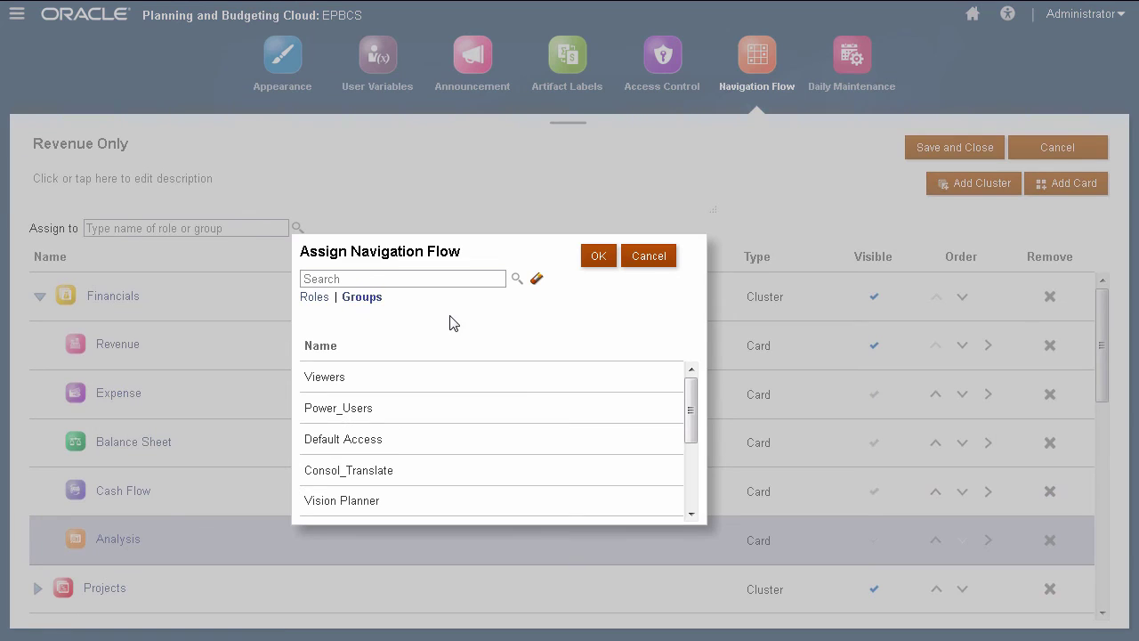
left_click(649, 257)
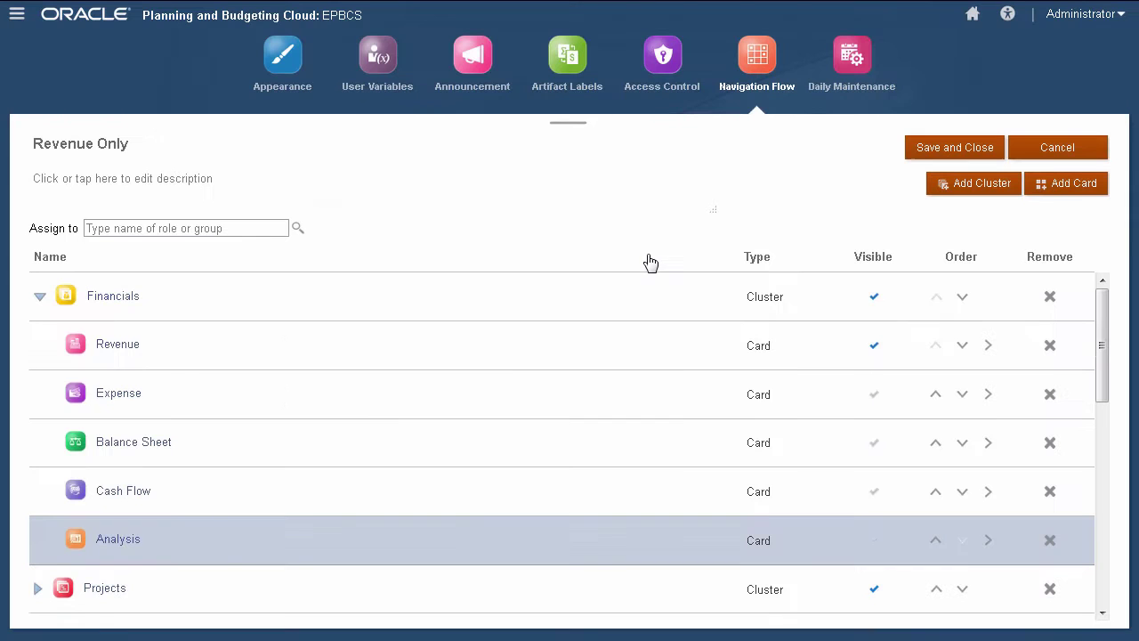
left_click(971, 147)
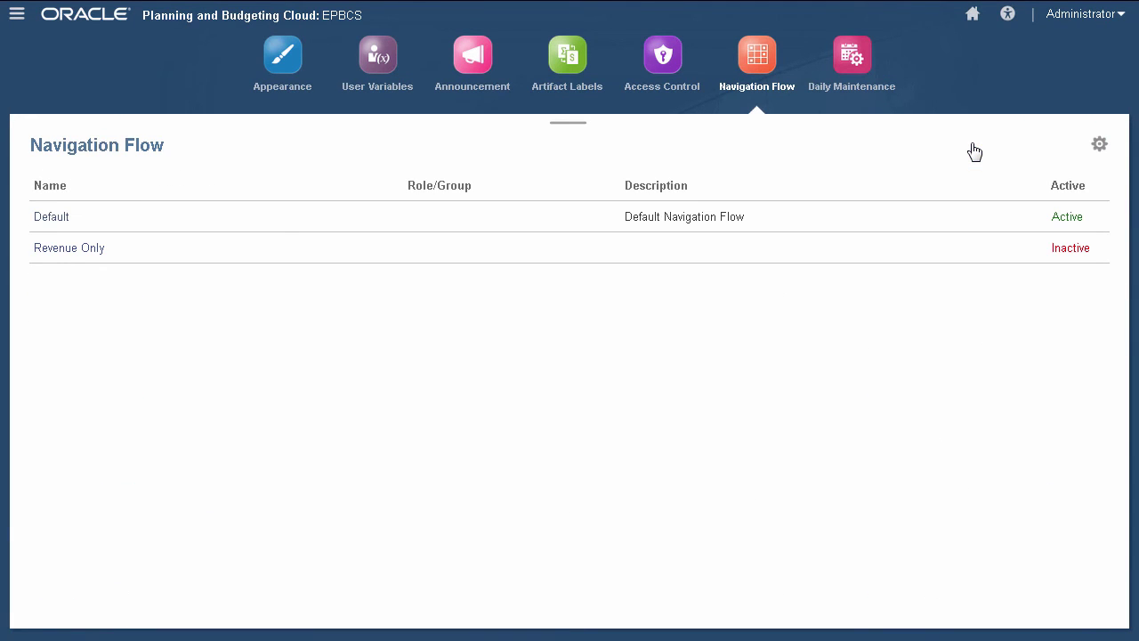
Activate the Revenue Only navigation flow so Default becomes inactive.
left_click(1068, 218)
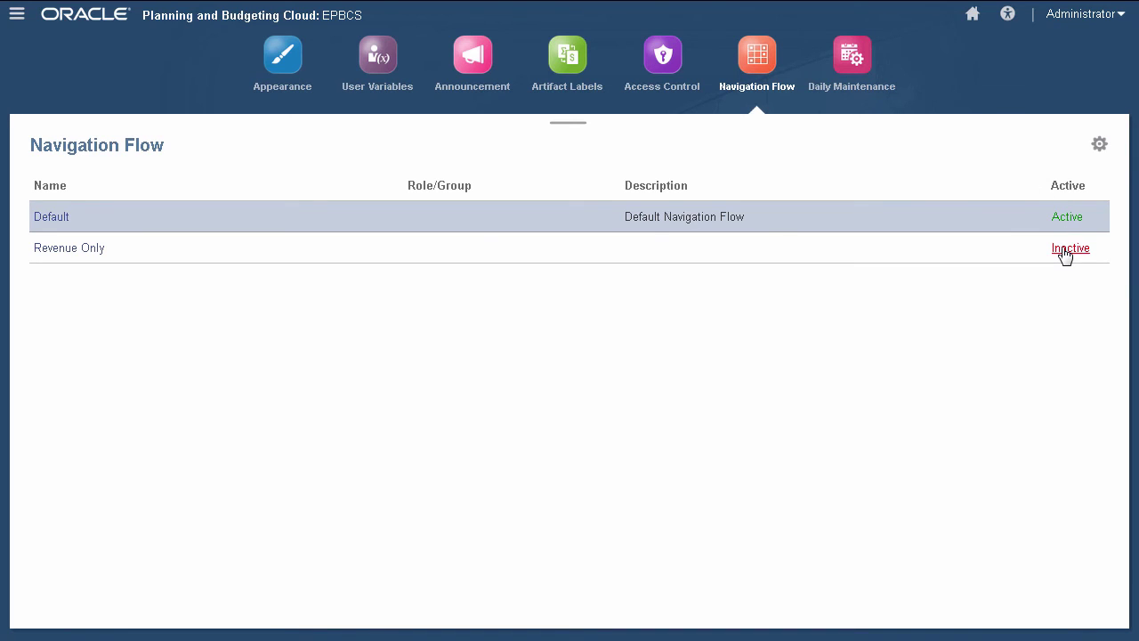
left_click(1065, 253)
left_click(1065, 251)
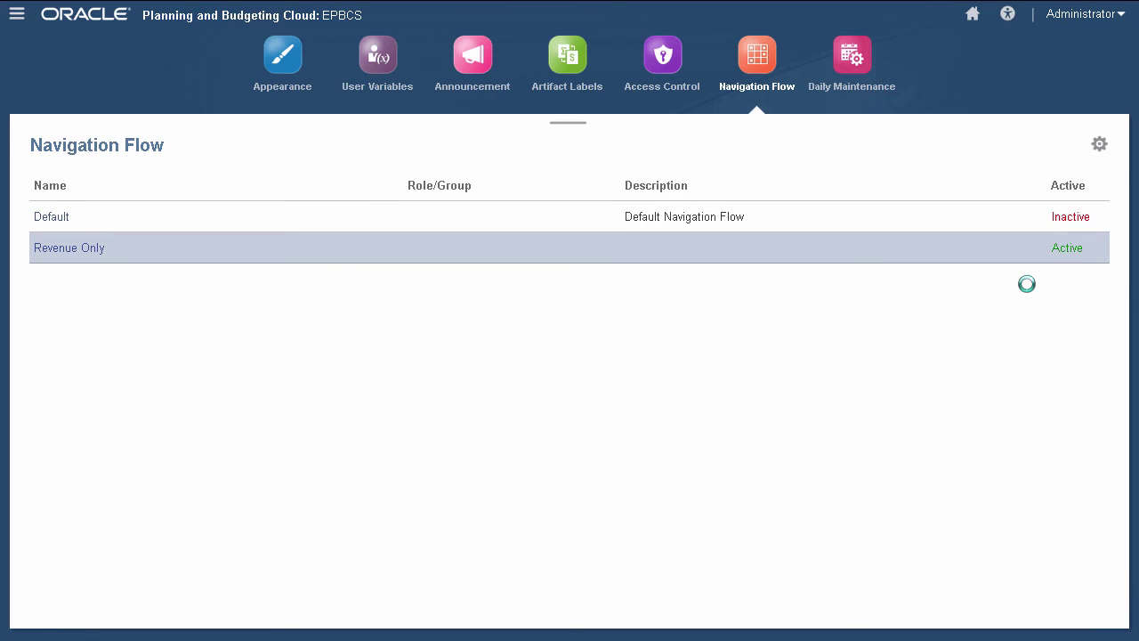
Reload the navigation flow from the home page and open Financials to show only the Revenue card.
left_click(113, 11)
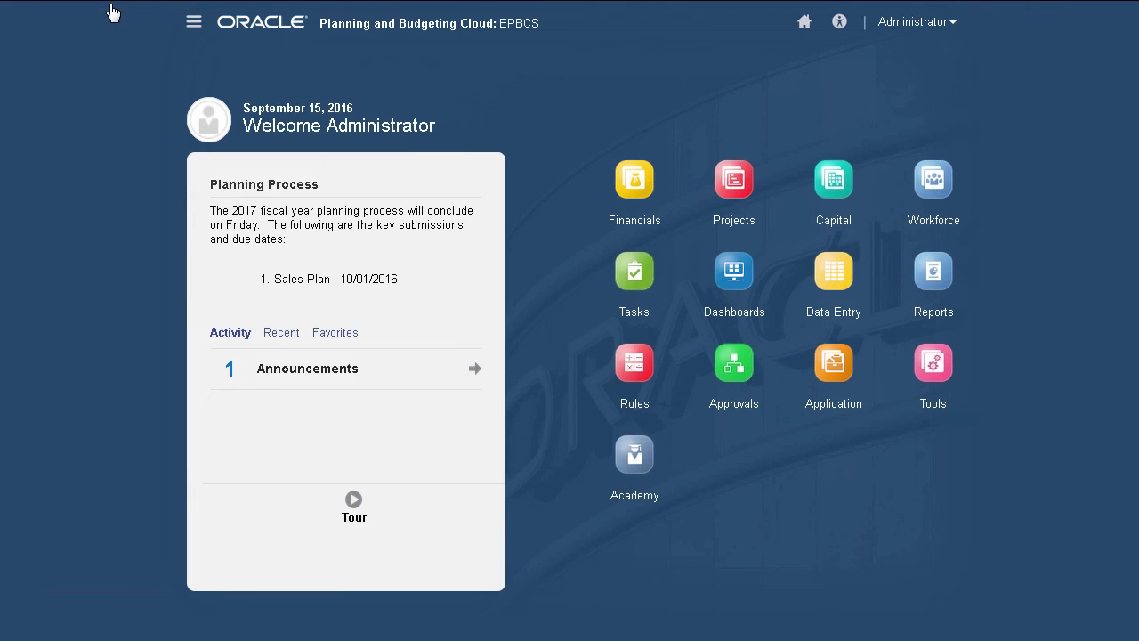
left_click(952, 27)
left_click(845, 72)
left_click(643, 189)
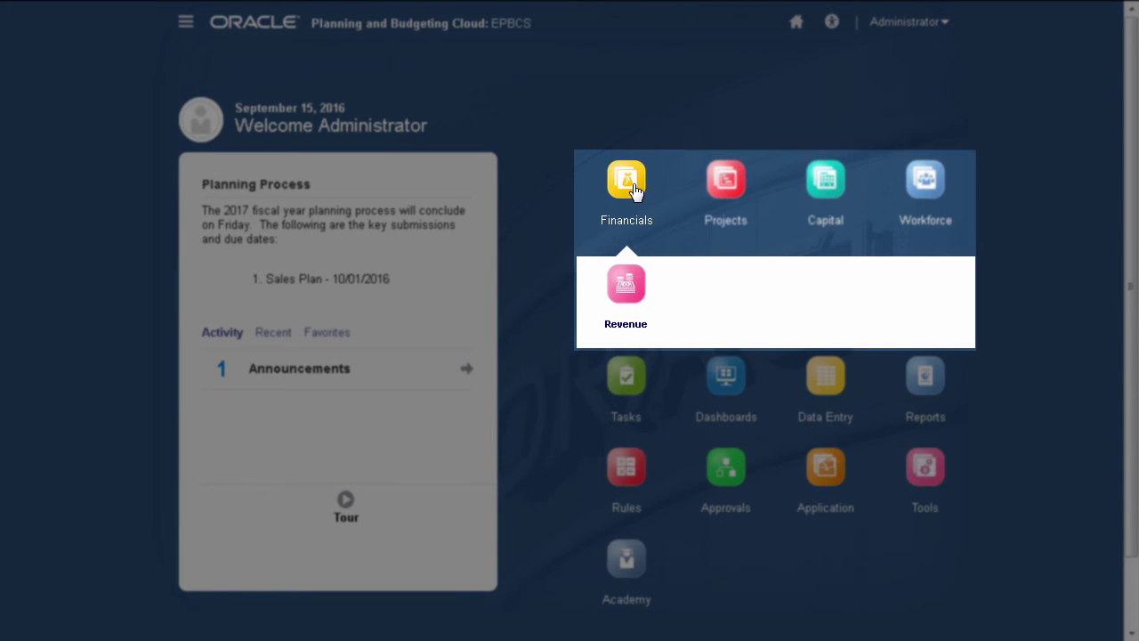